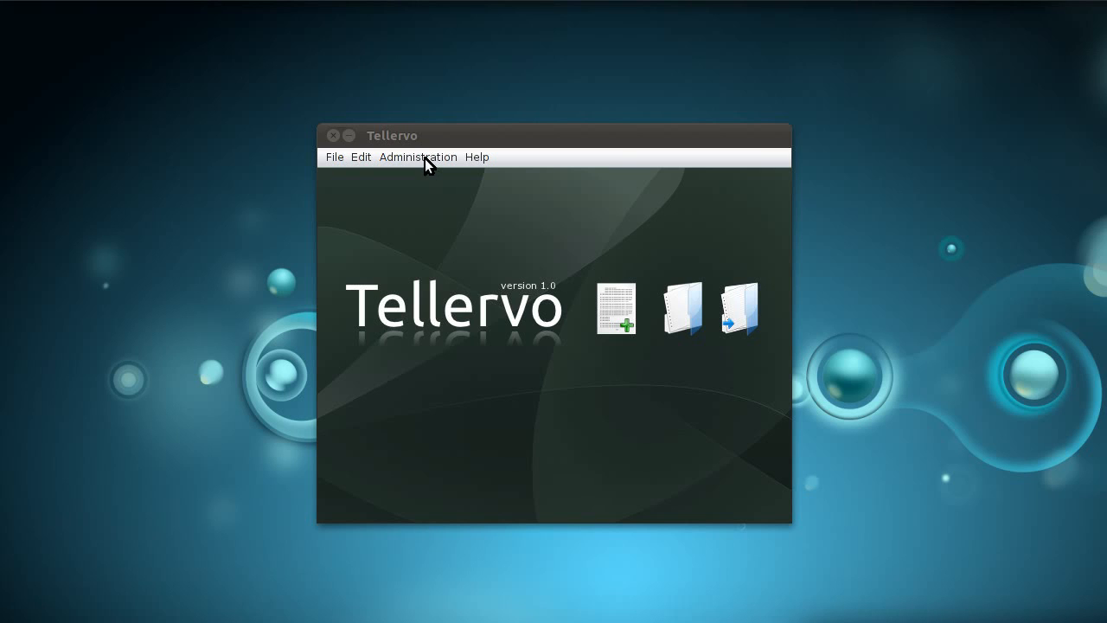
# - Open Tellervo's Administration menu to show users and groups, reports, labels and curation
pyautogui.click(424, 157)
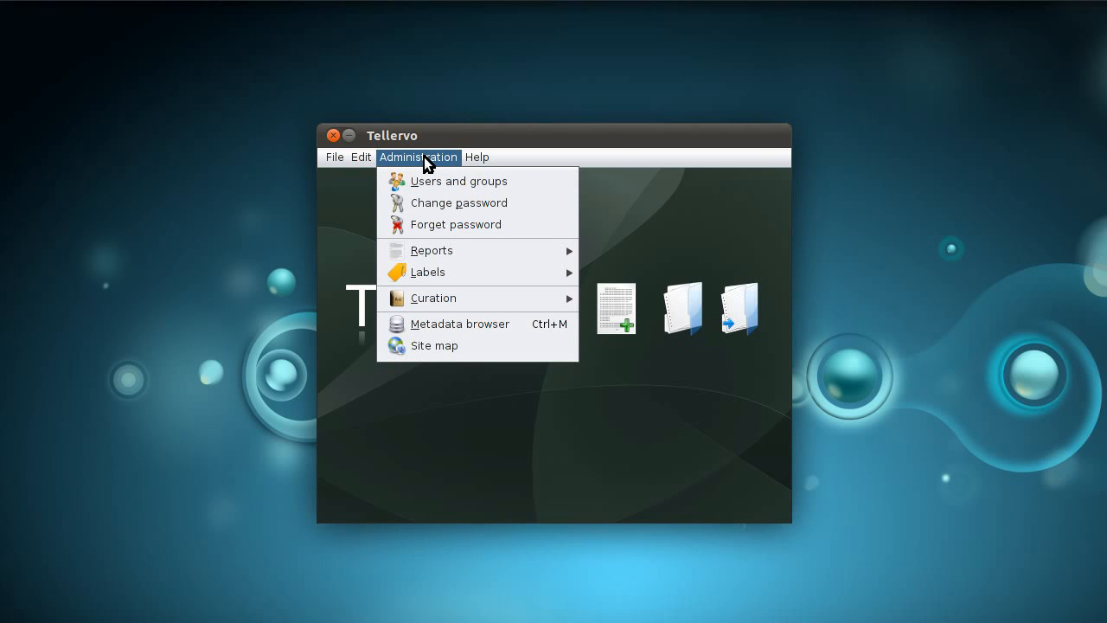
# - Open Users and groups with the admin password, then reposition and enlarge the window
pyautogui.click(535, 183)
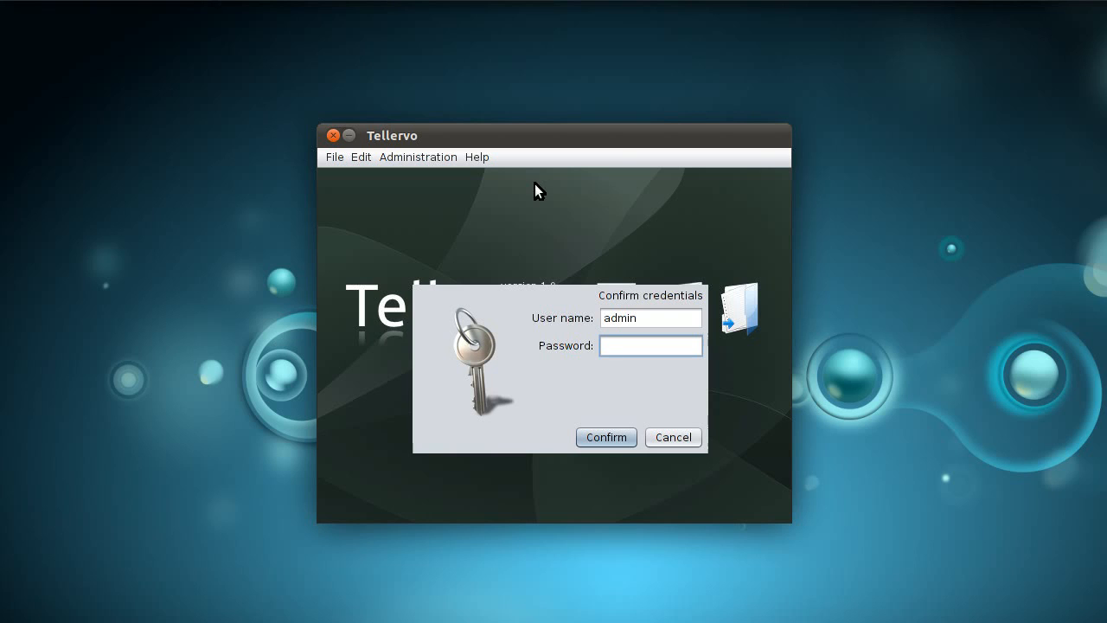
pyautogui.write('********')
pyautogui.press('Return')
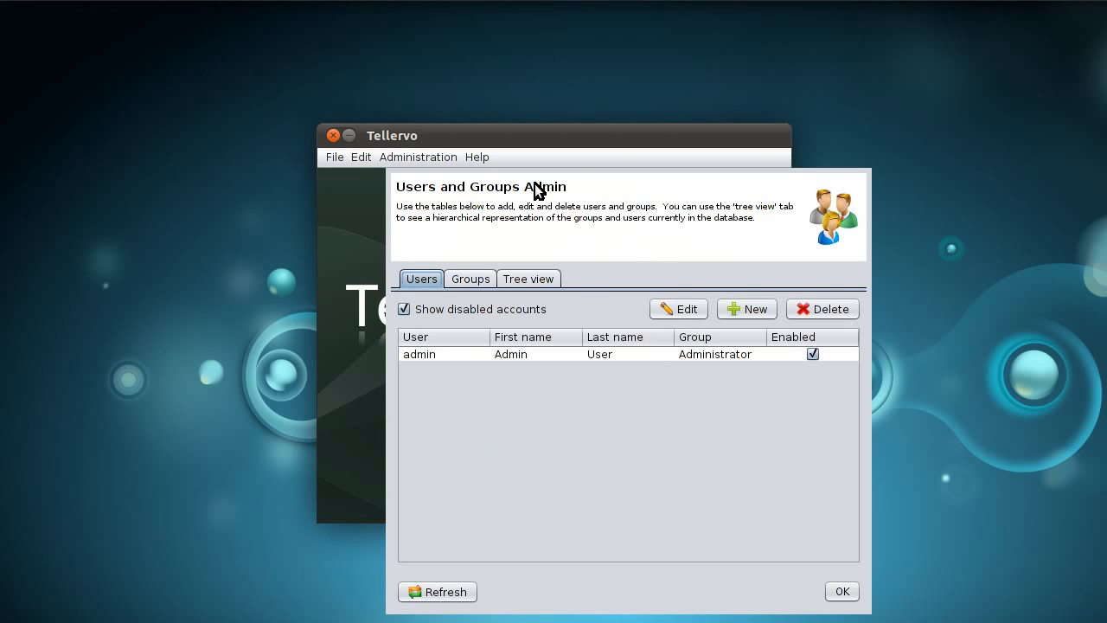
pyautogui.moveTo(590, 158); pyautogui.dragTo(477, 47)
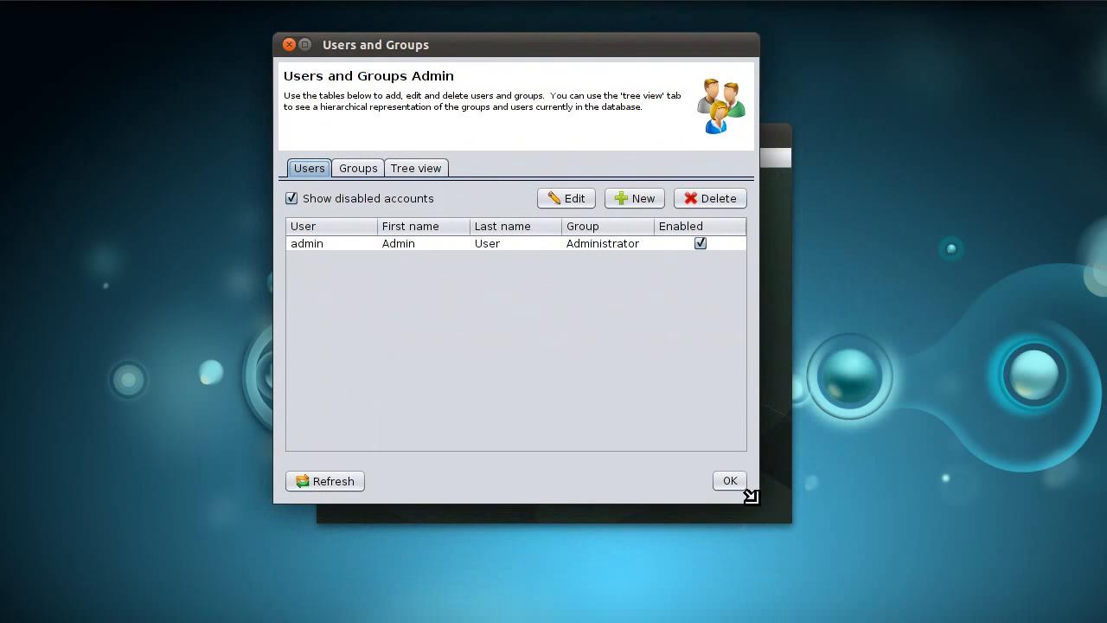
pyautogui.moveTo(758, 503); pyautogui.dragTo(841, 582)
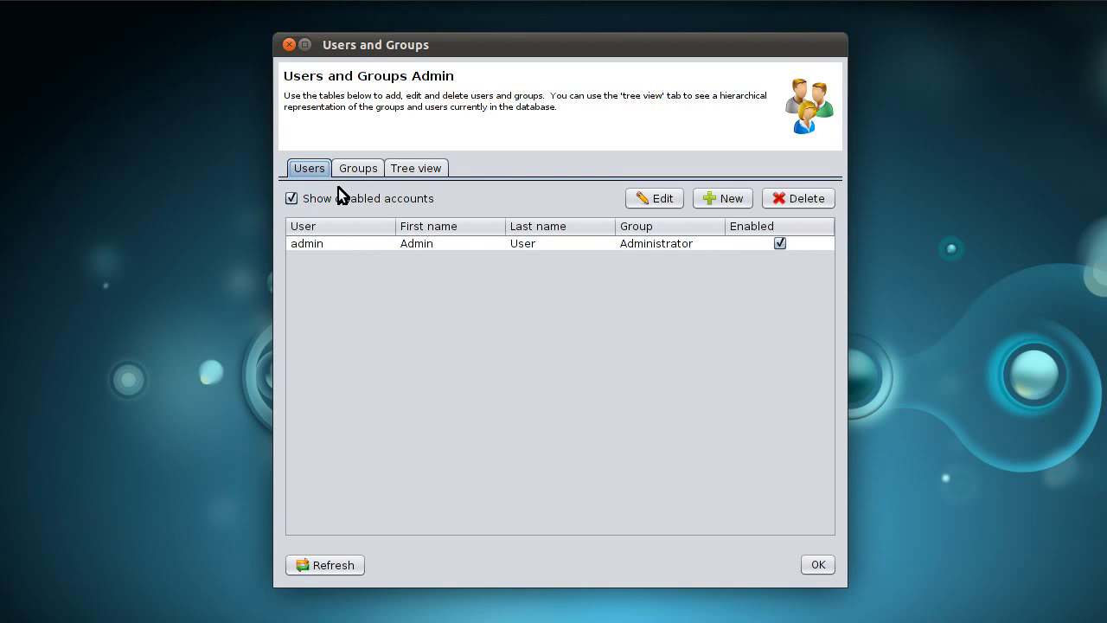
pyautogui.click(351, 168)
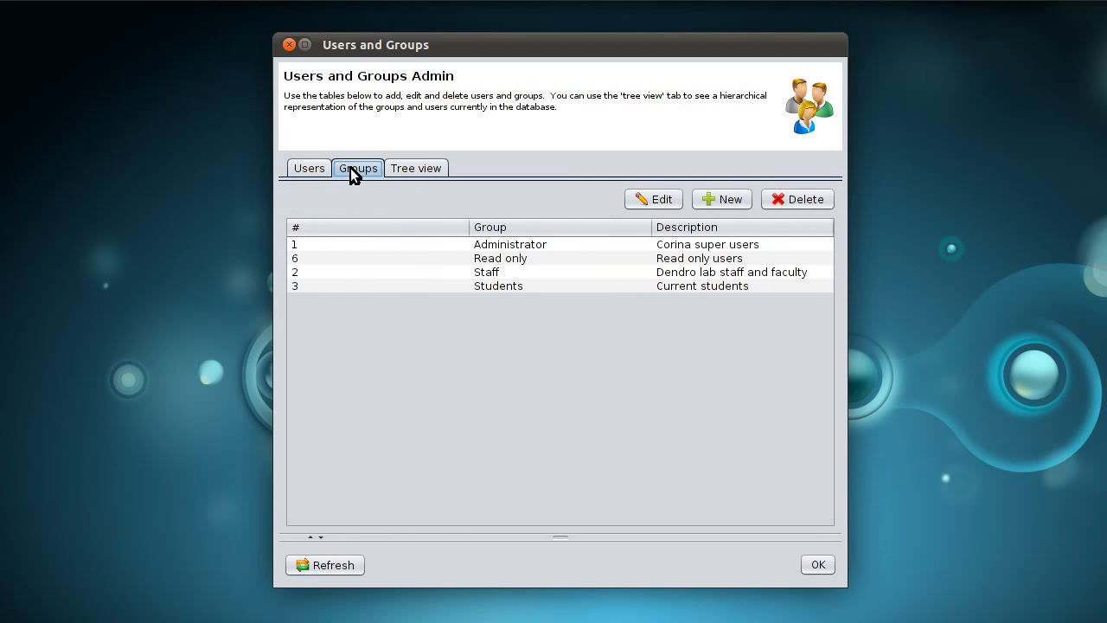
pyautogui.click(412, 171)
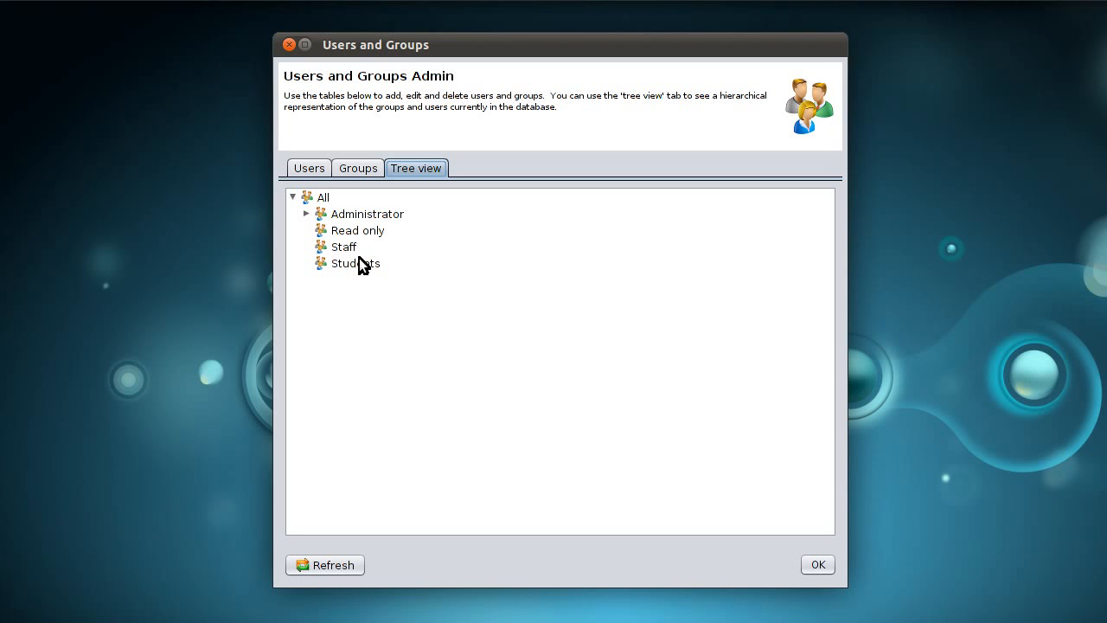
pyautogui.click(318, 173)
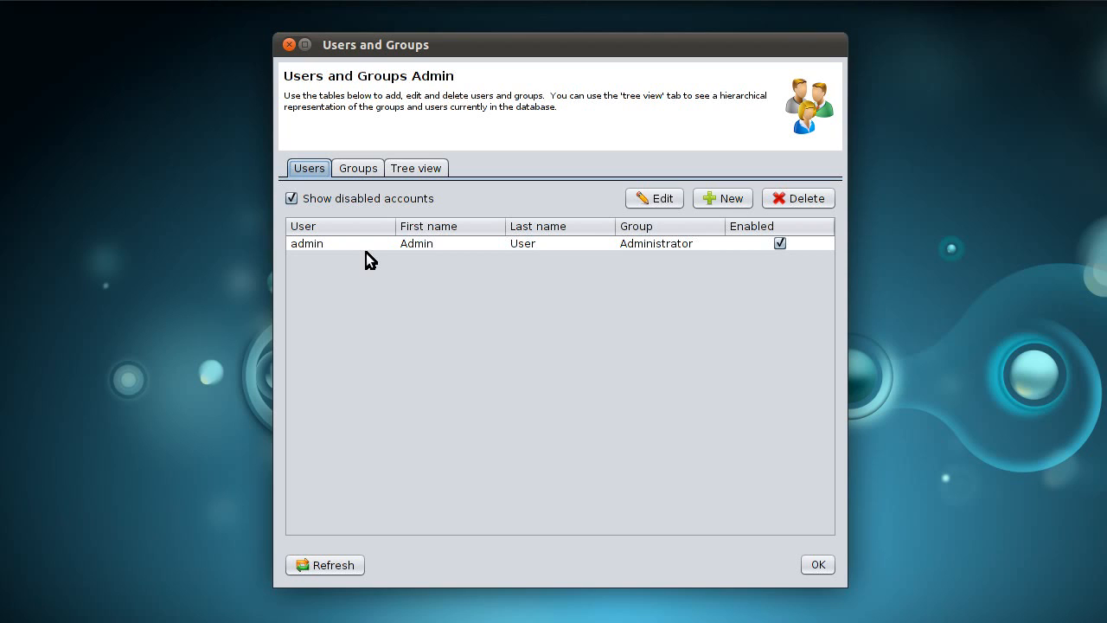
# - Start a new user and enter the person's first name, last name and user name
pyautogui.click(723, 200)
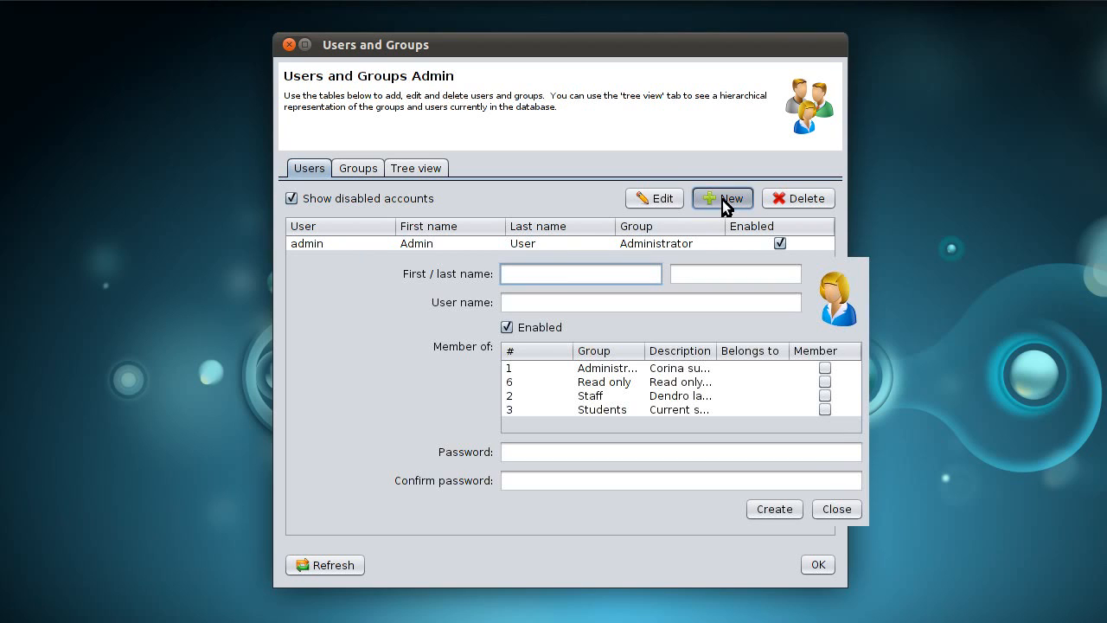
pyautogui.moveTo(649, 243); pyautogui.dragTo(559, 160)
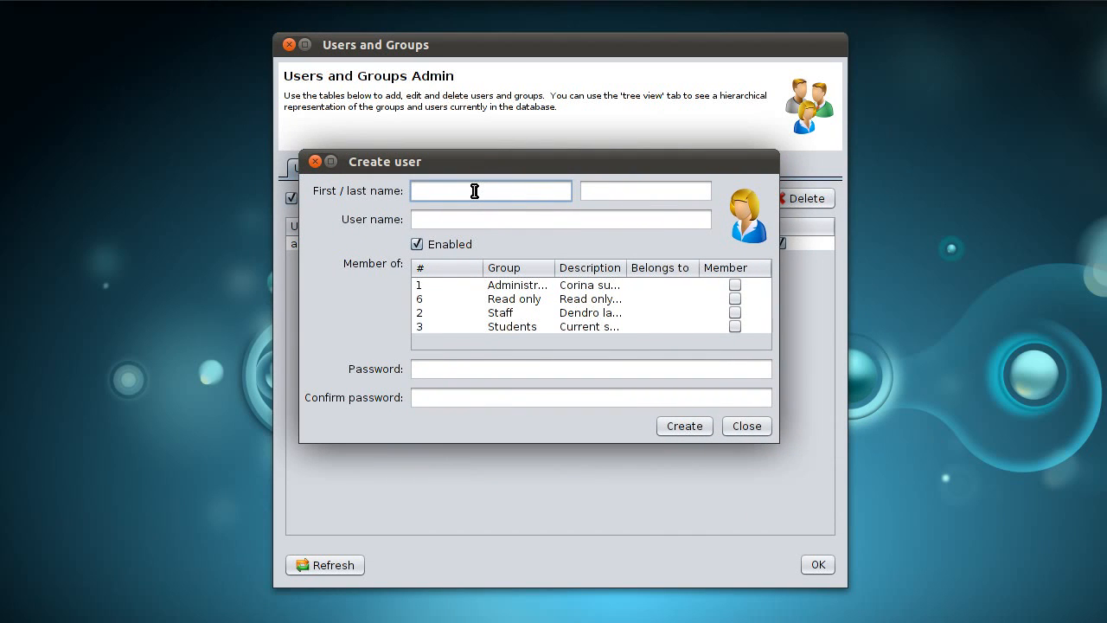
pyautogui.write('Peter')
pyautogui.press('Tab')
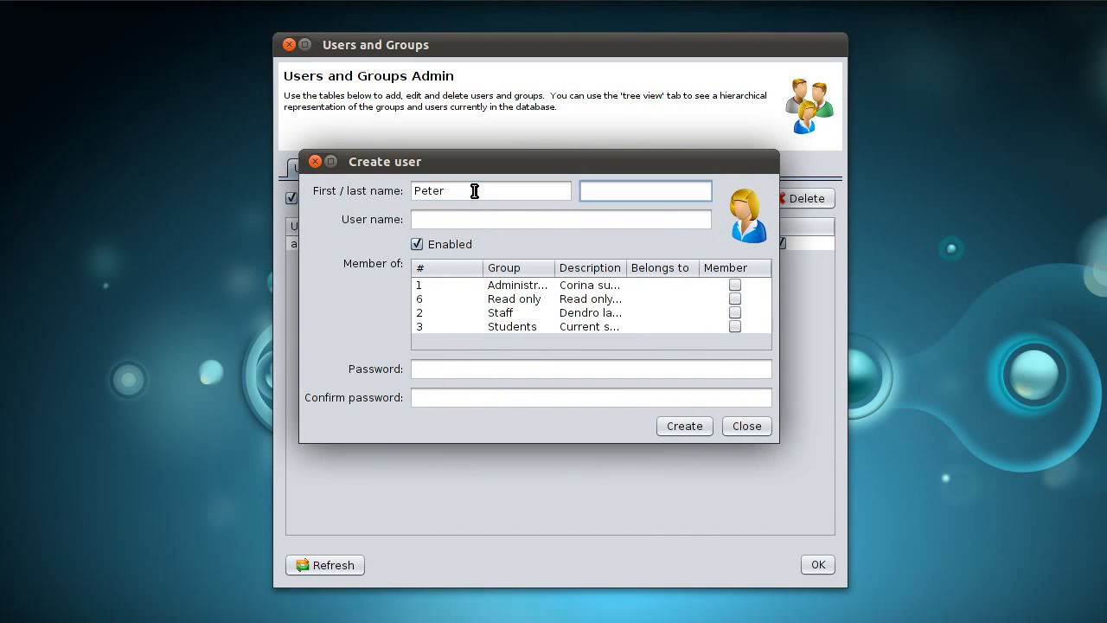
pyautogui.write('Brewer')
pyautogui.press('Tab')
pyautogui.write('pwb48')
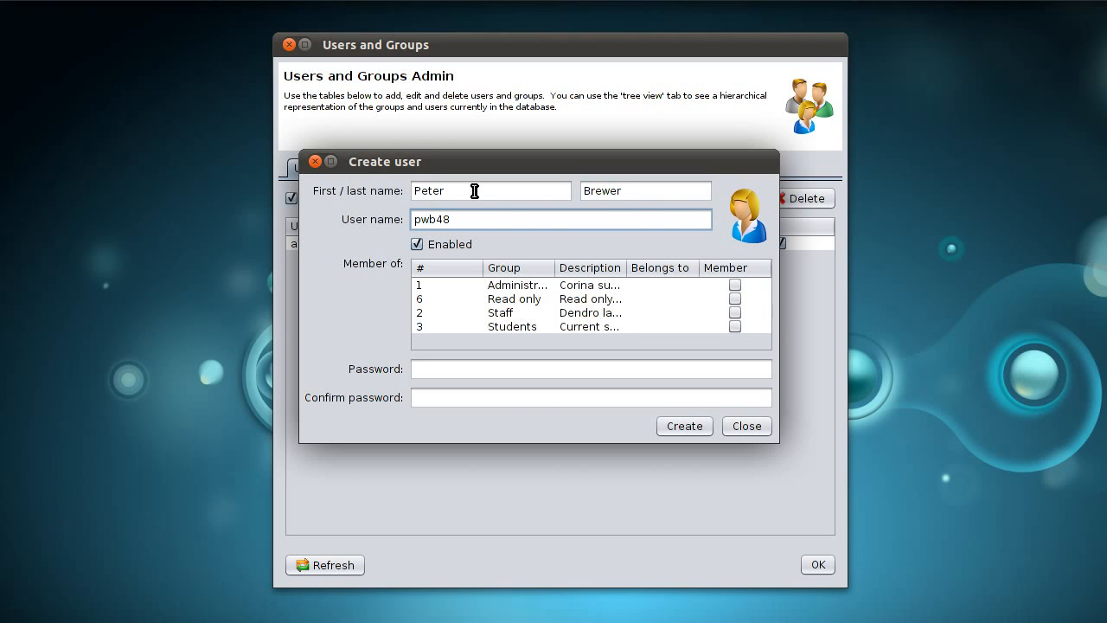
pyautogui.press('Tab')
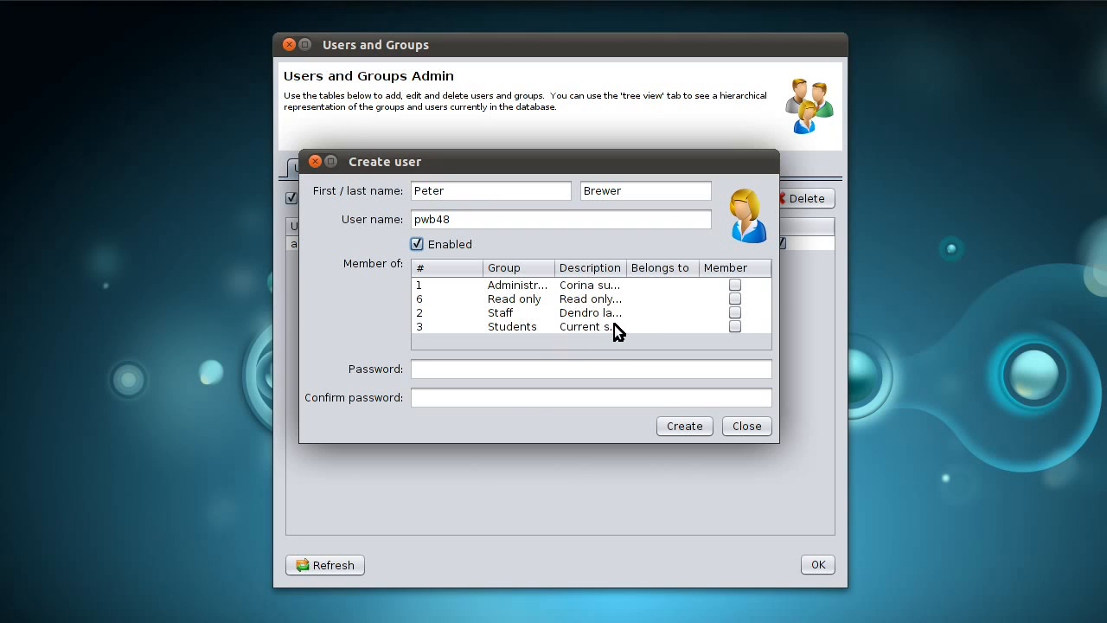
# - Add the user to Administrator and Staff, set and confirm the password, and create the account
pyautogui.click(735, 282)
pyautogui.click(735, 284)
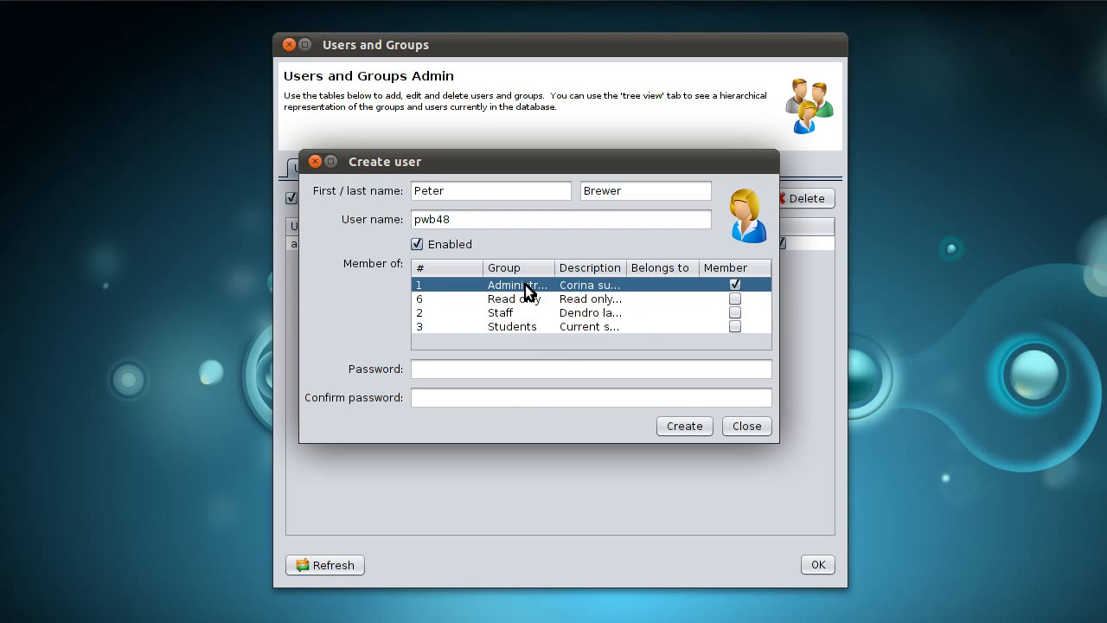
pyautogui.click(735, 313)
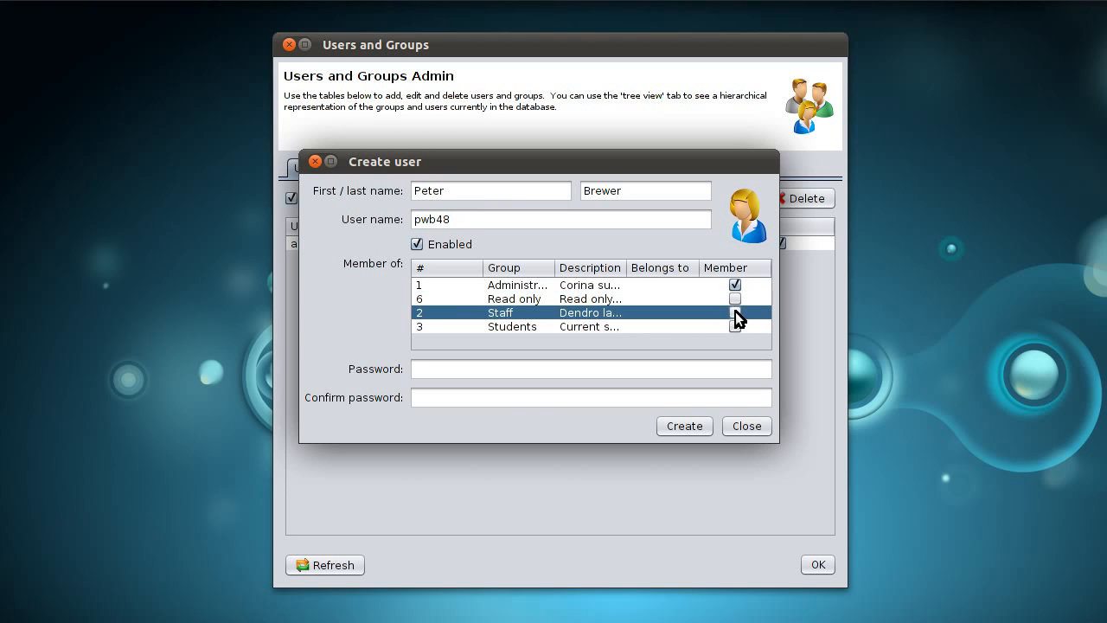
pyautogui.click(474, 375)
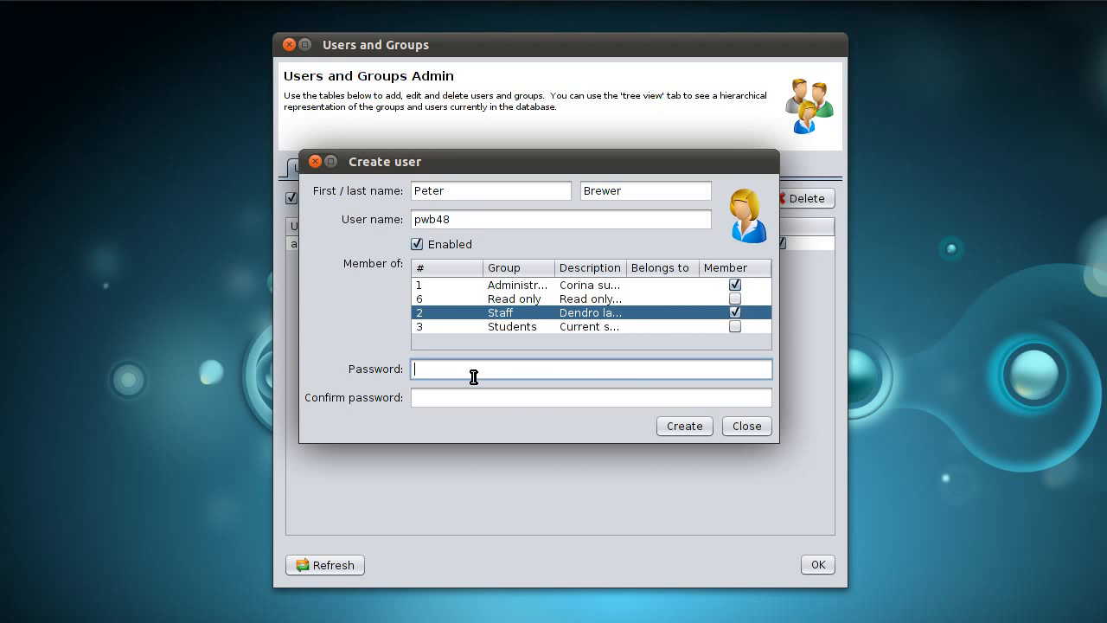
pyautogui.write('********')
pyautogui.press('Tab')
pyautogui.write('********')
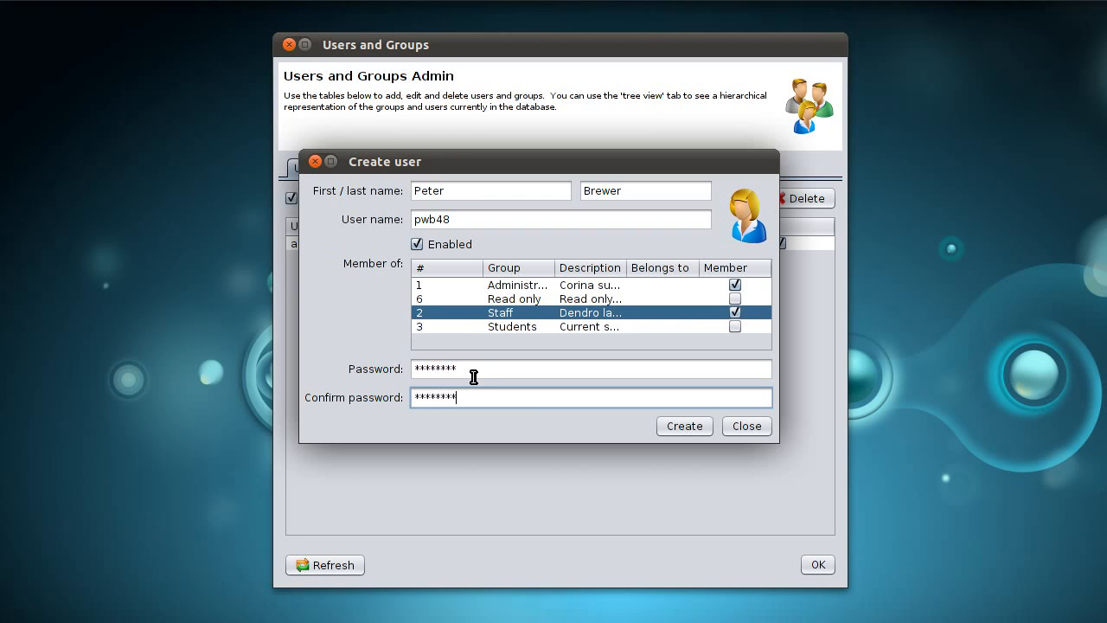
pyautogui.click(680, 425)
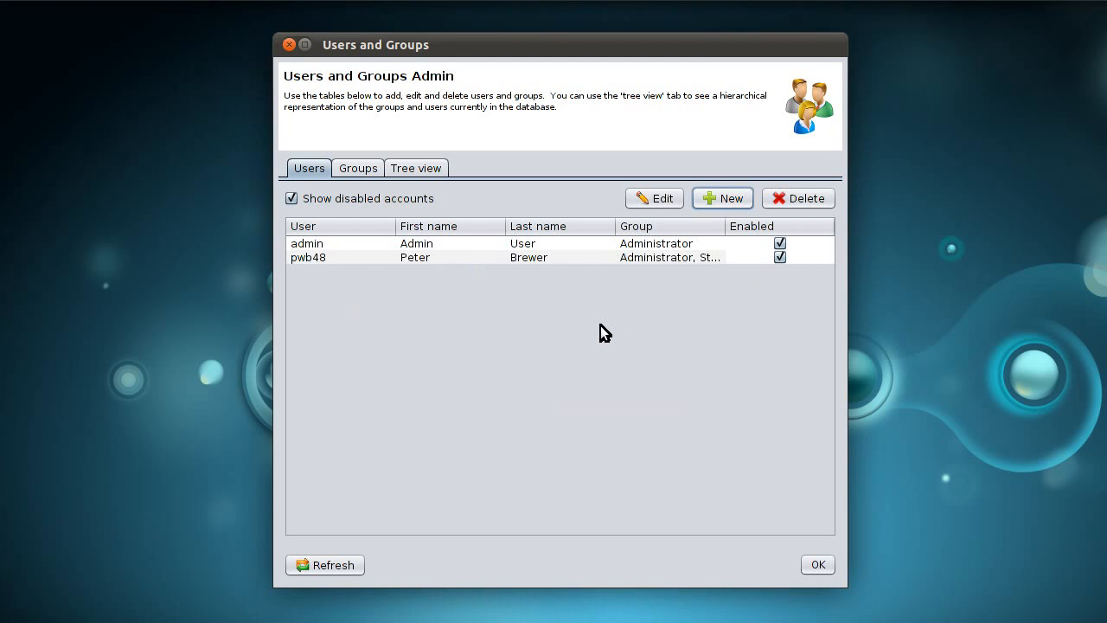
pyautogui.click(736, 198)
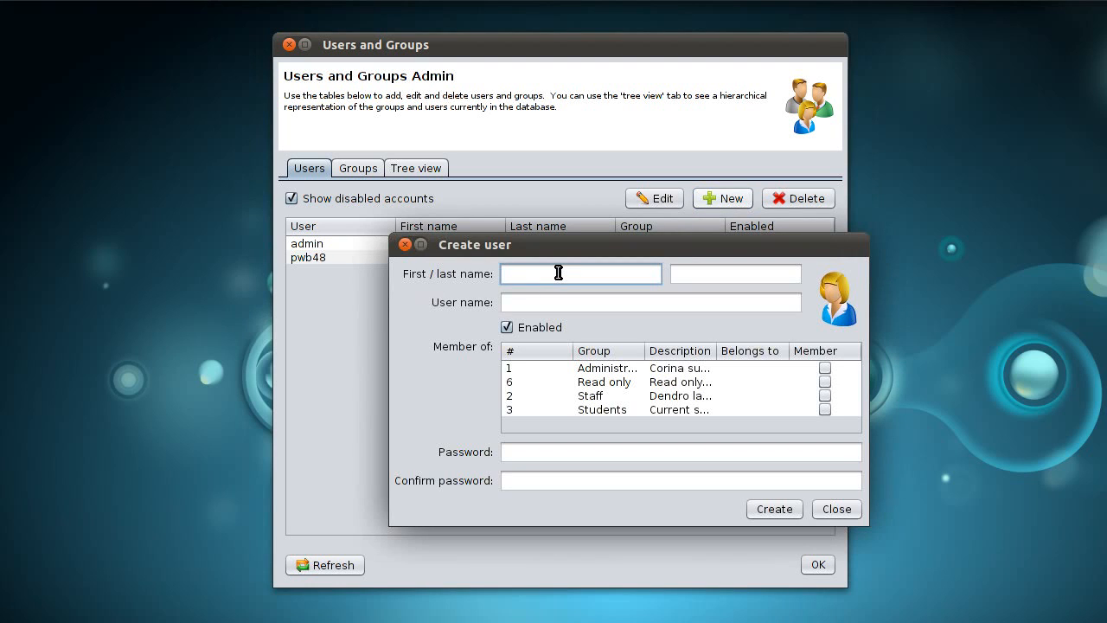
pyautogui.write('Joe')
pyautogui.press('Tab')
pyautogui.write('Bloggs')
pyautogui.press('Tab')
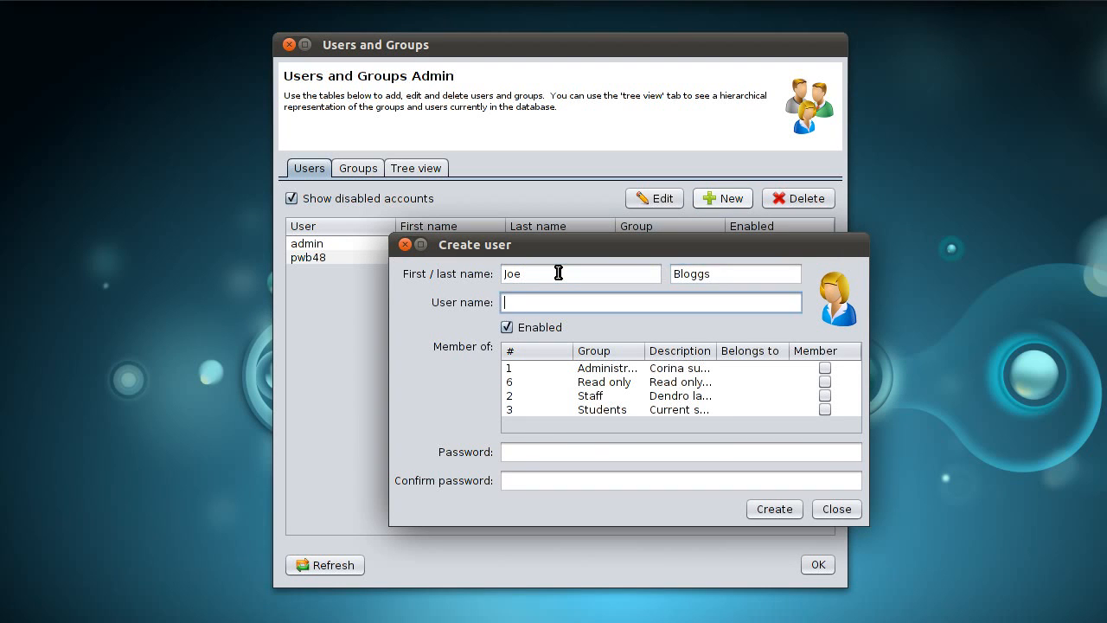
pyautogui.write('jbloggs')
pyautogui.press('Tab')
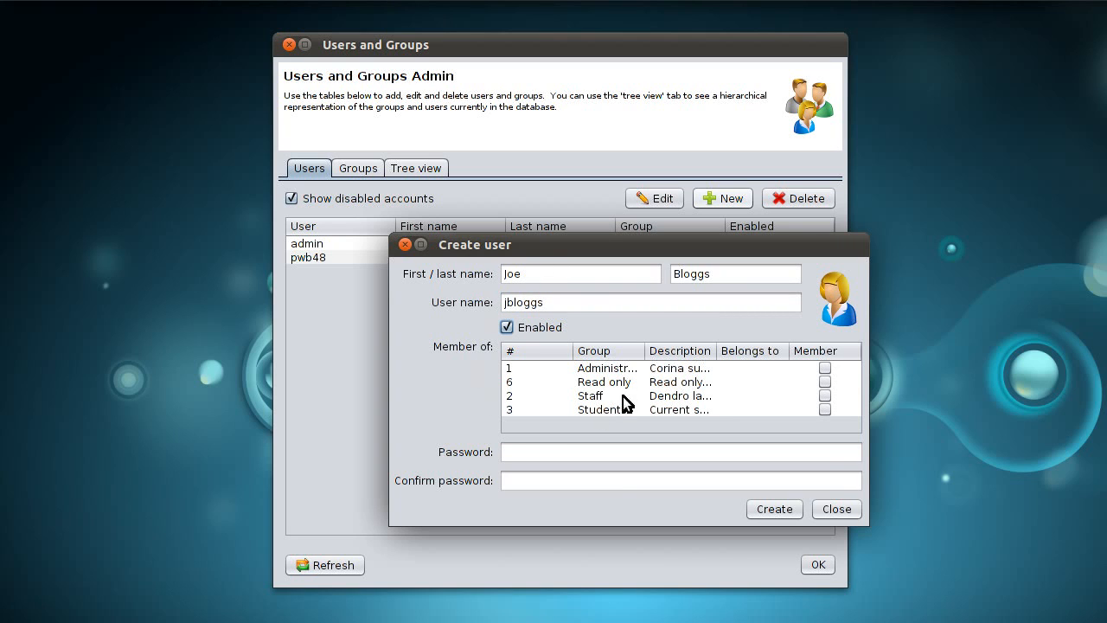
pyautogui.click(828, 397)
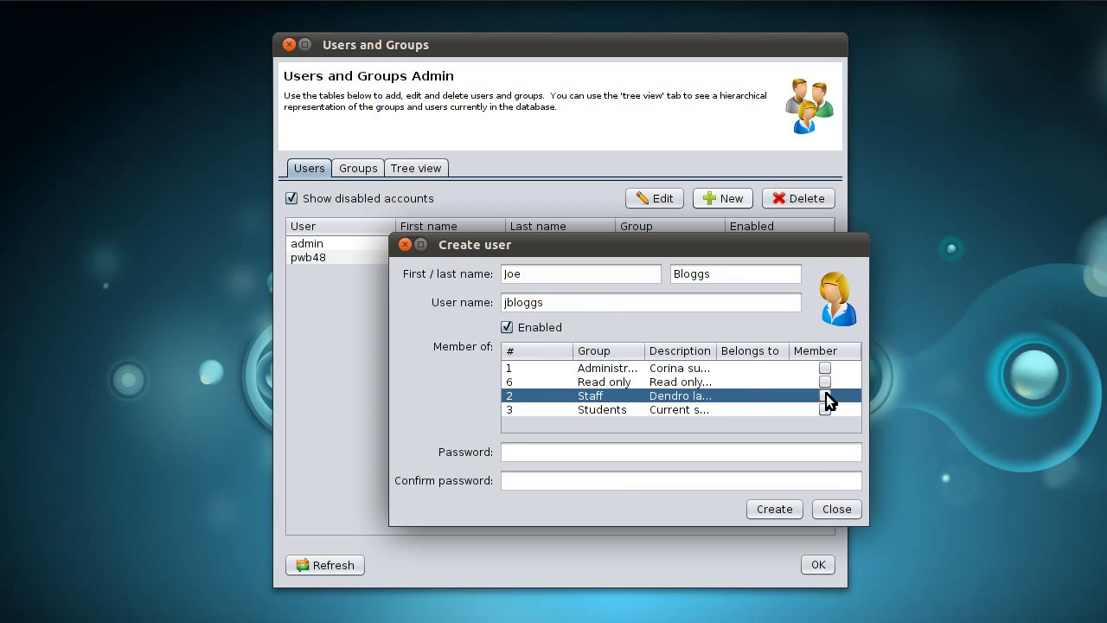
pyautogui.click(825, 396)
pyautogui.click(531, 454)
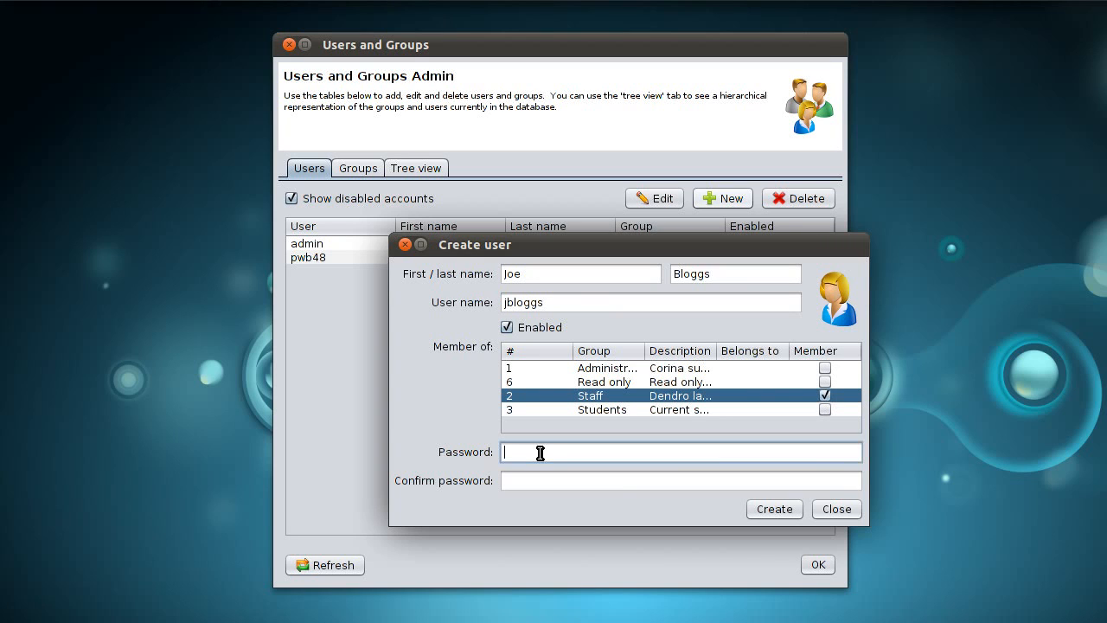
pyautogui.write('*******')
pyautogui.press('Tab')
pyautogui.write('*******')
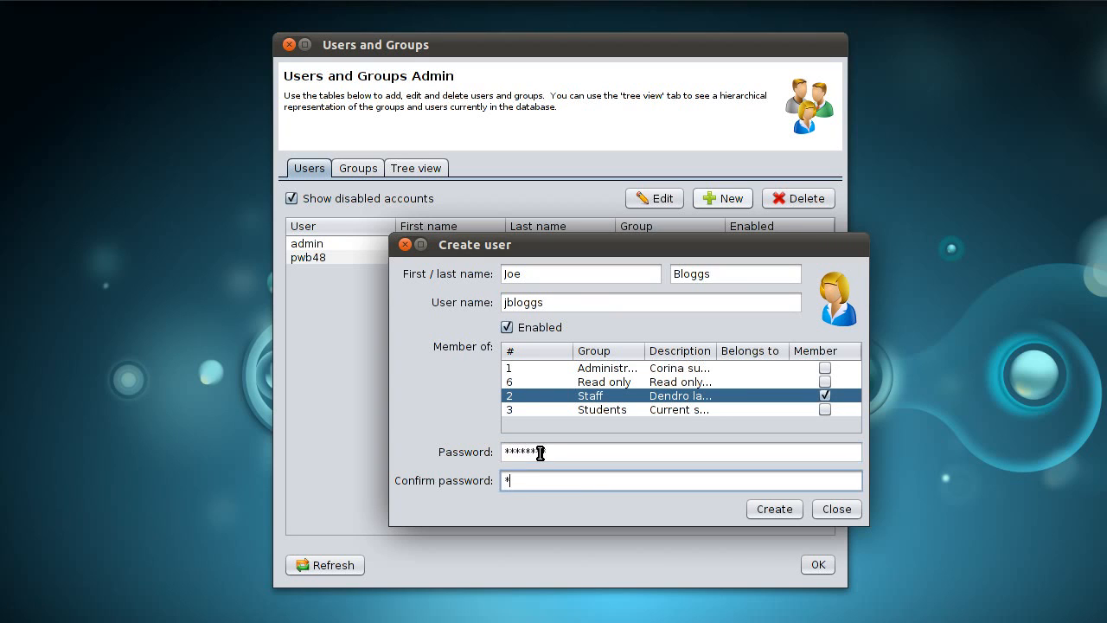
pyautogui.write('*')
pyautogui.click(766, 504)
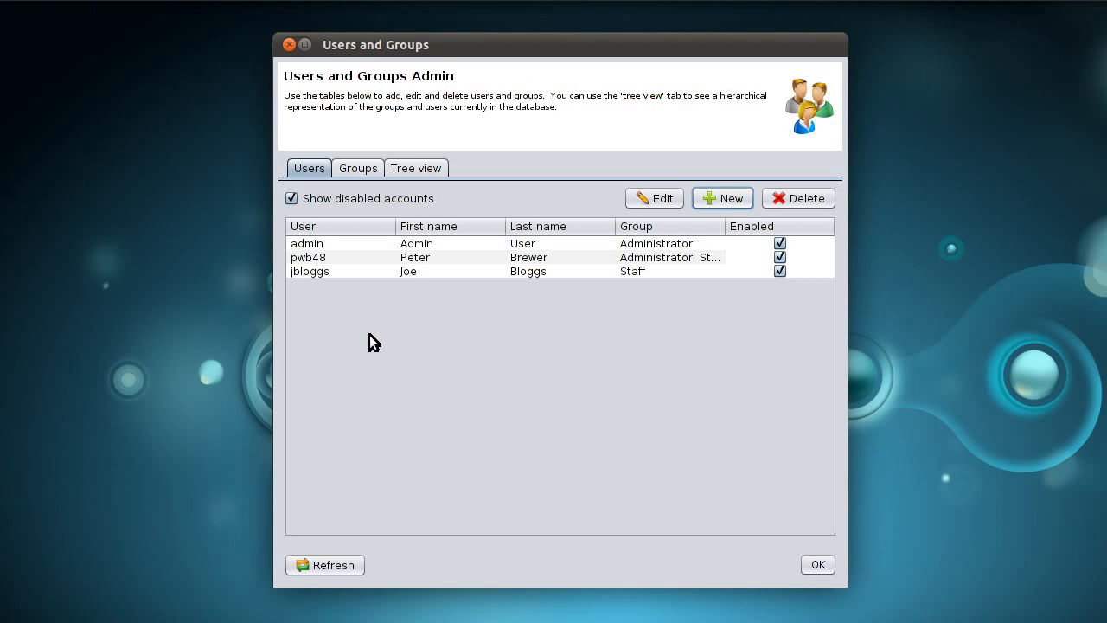
# - Show the Groups tab, resize the Group and Description columns, and select Staff
pyautogui.click(360, 168)
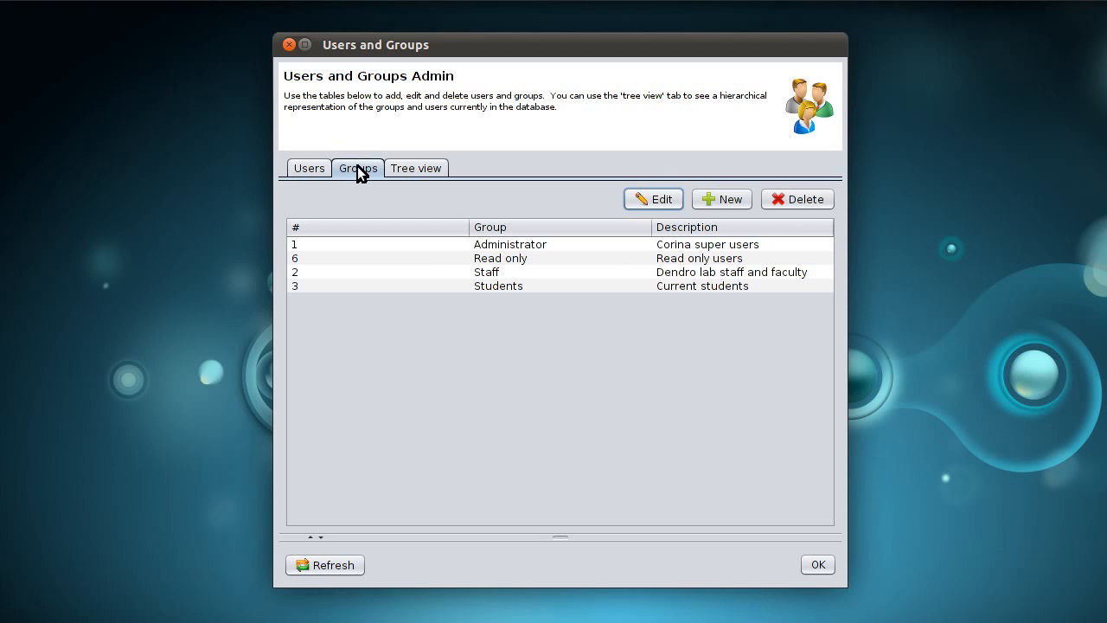
pyautogui.moveTo(462, 227); pyautogui.dragTo(341, 227)
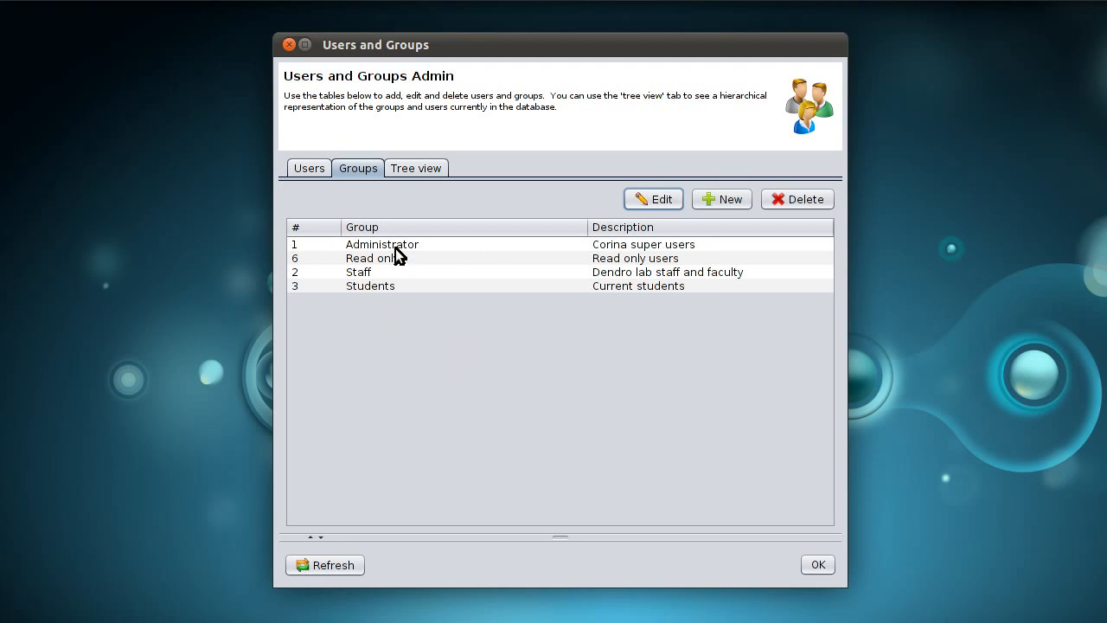
pyautogui.moveTo(588, 226); pyautogui.dragTo(519, 227)
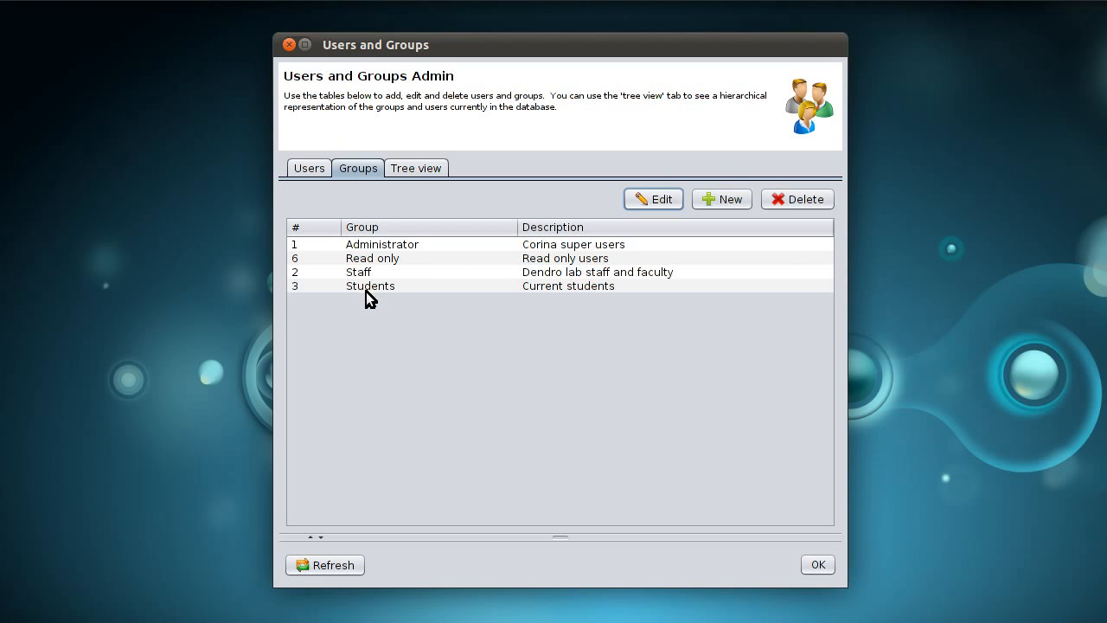
pyautogui.click(372, 273)
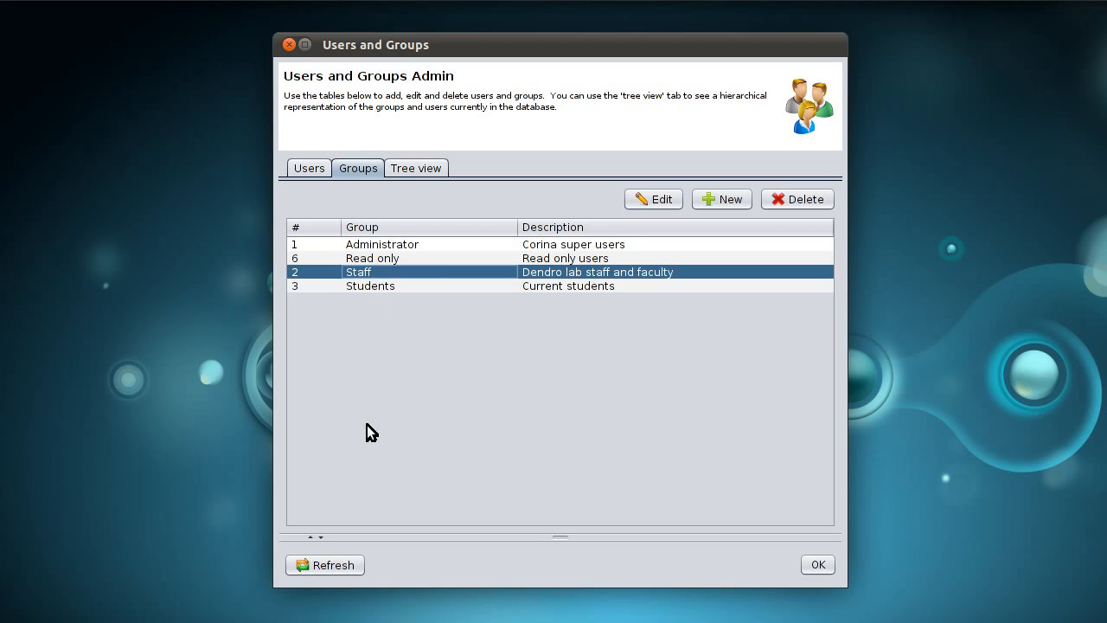
# - Open the Staff group's Edit dialog, move it, and widen the Belongs to column
pyautogui.click(647, 201)
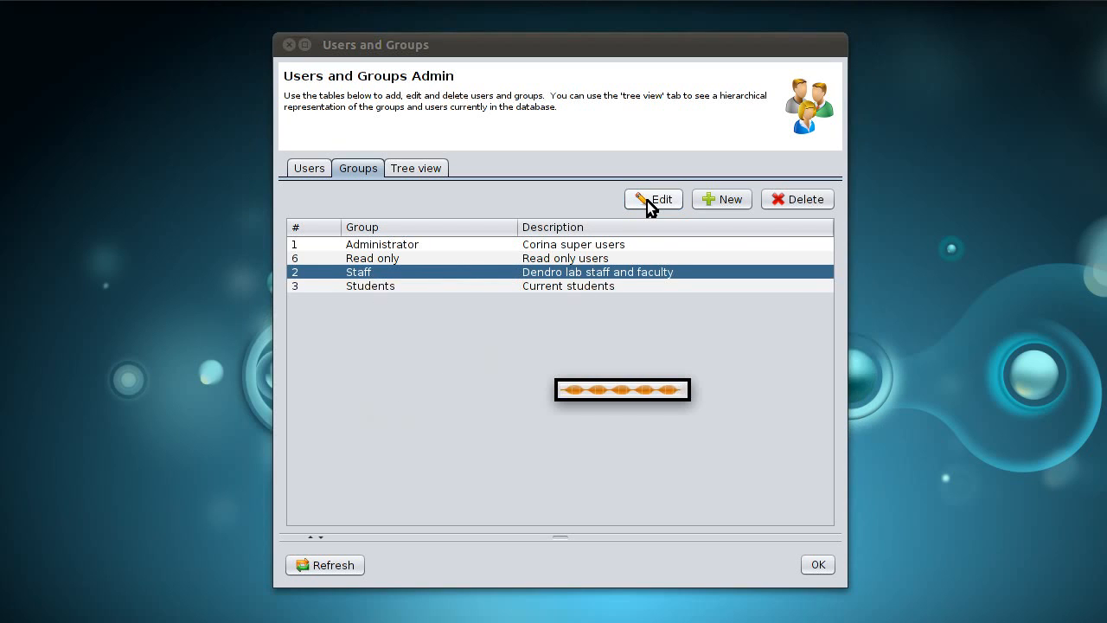
pyautogui.moveTo(664, 215); pyautogui.dragTo(588, 133)
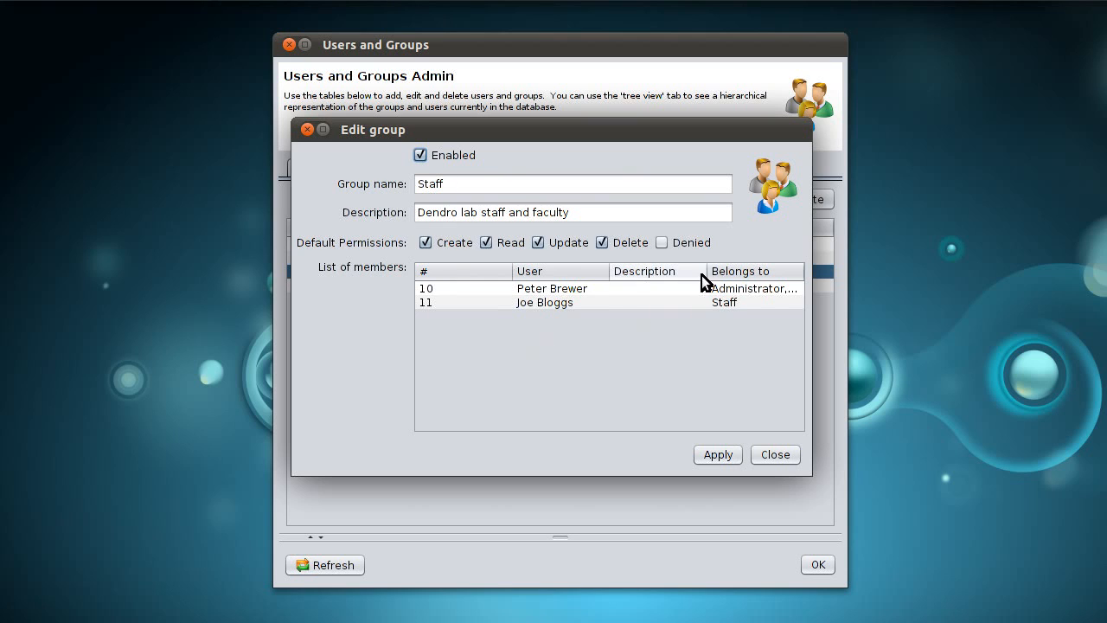
pyautogui.moveTo(706, 271); pyautogui.dragTo(686, 271)
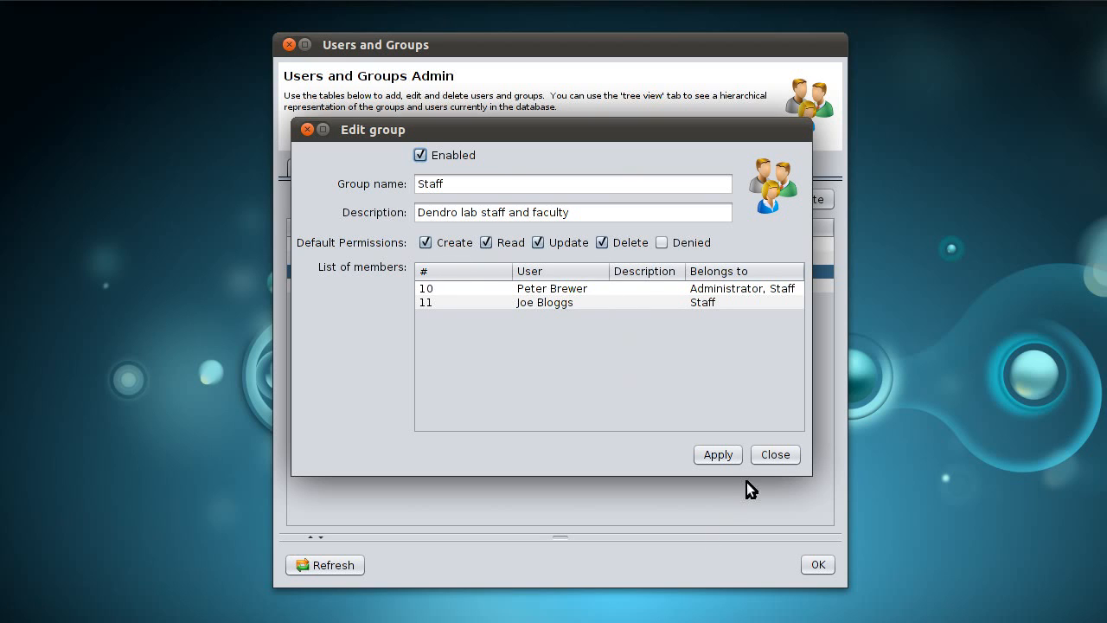
# - Close the Staff editor, then inspect the Students group's settings and close them
pyautogui.click(773, 455)
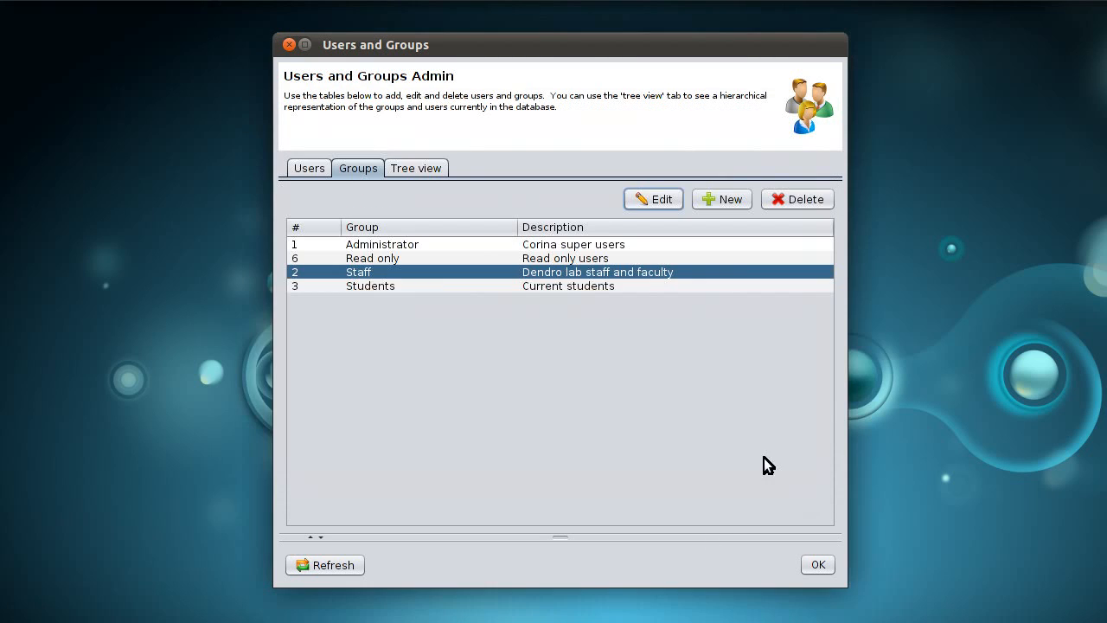
pyautogui.click(371, 286)
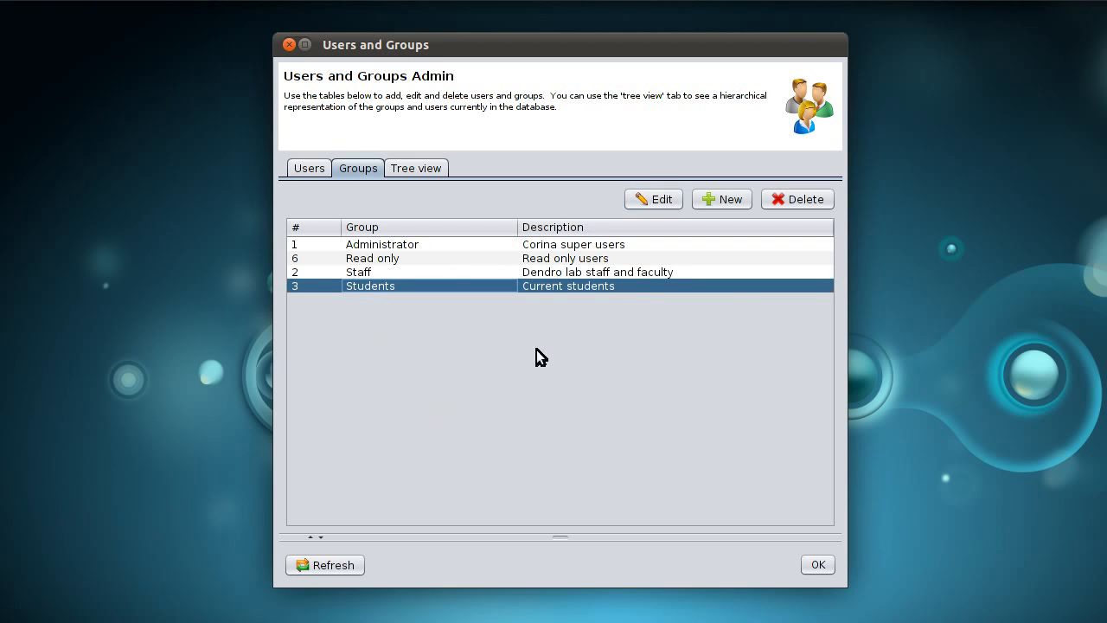
pyautogui.click(646, 201)
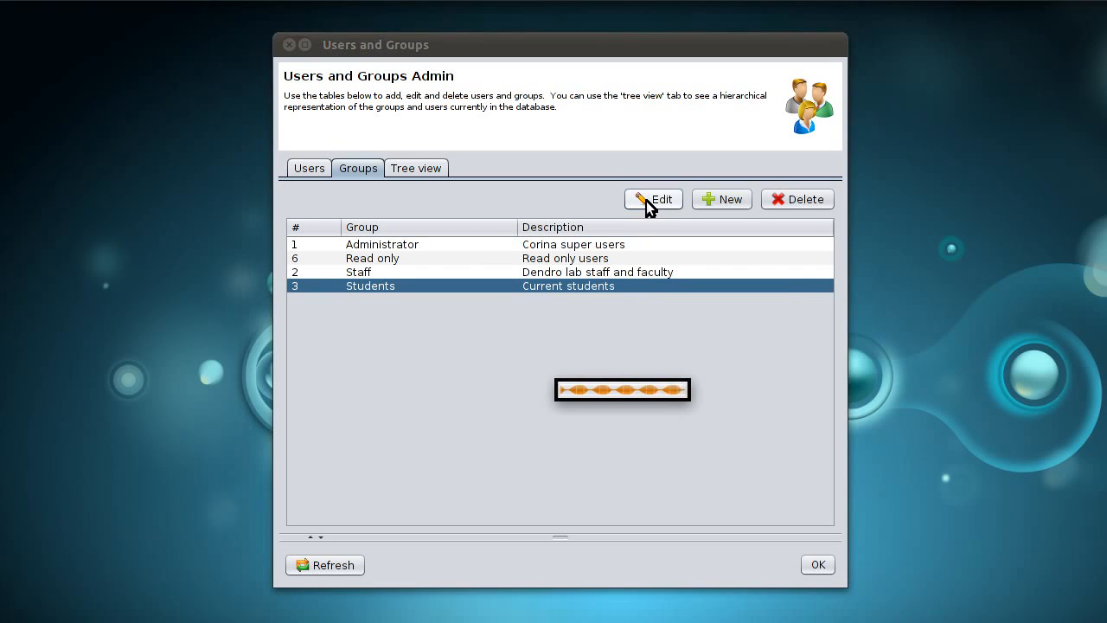
pyautogui.moveTo(640, 217); pyautogui.dragTo(554, 127)
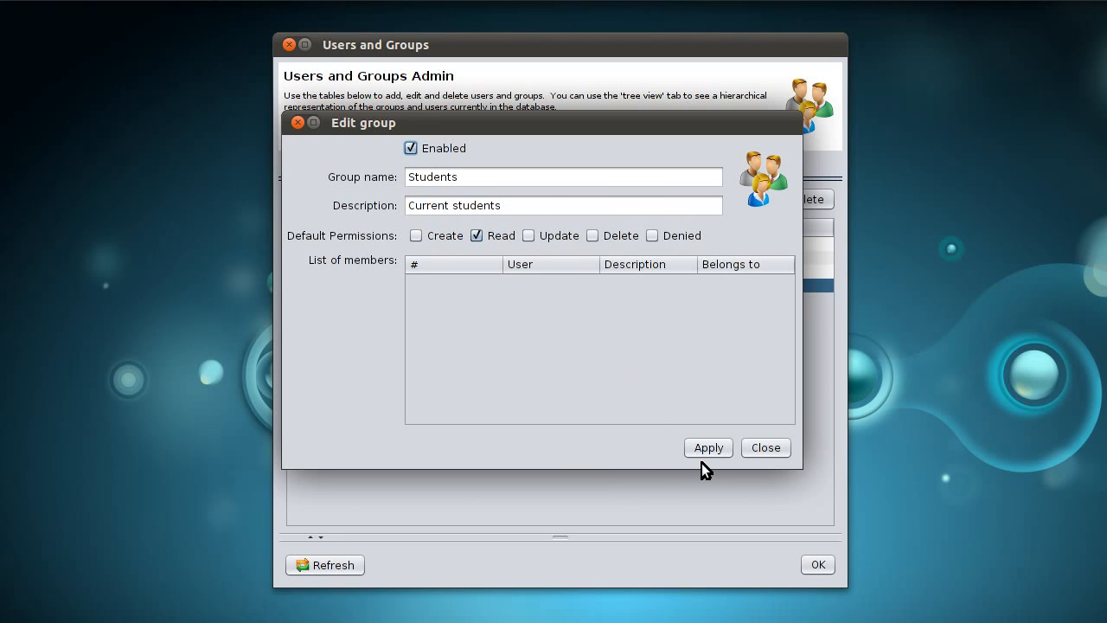
pyautogui.click(763, 448)
# - Back on the Users list, start a new user with first name, last name and user name
pyautogui.click(311, 170)
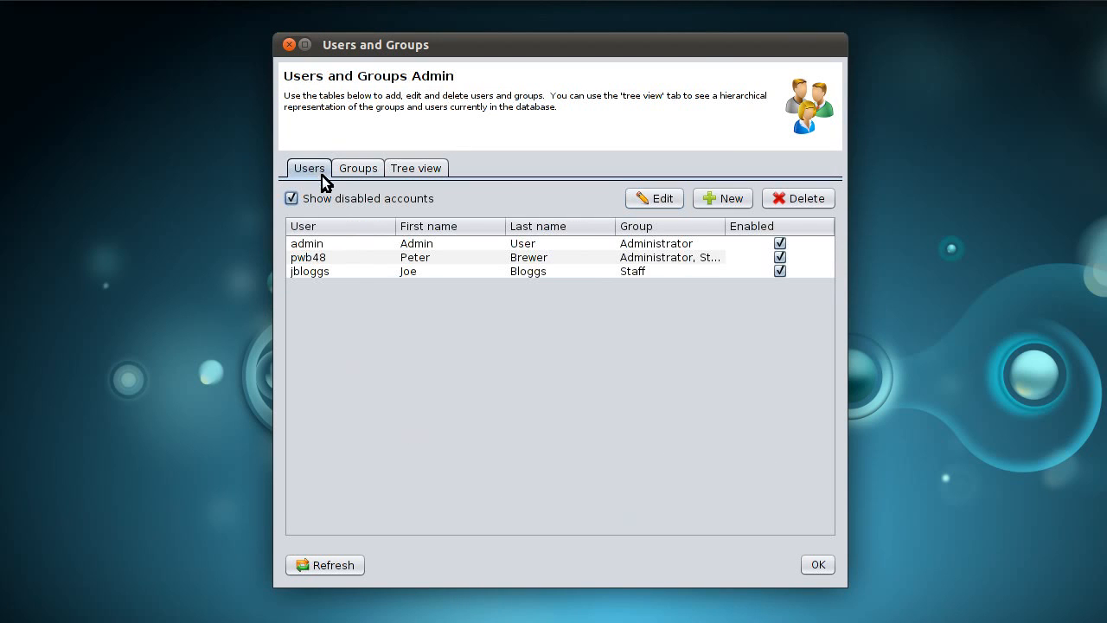
pyautogui.click(720, 199)
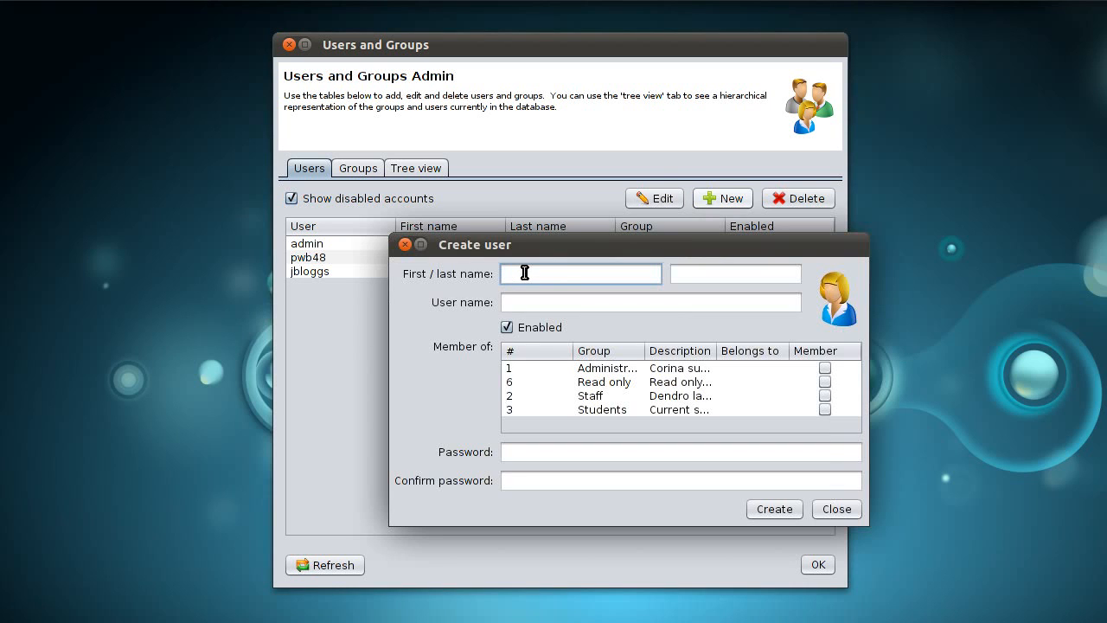
pyautogui.write('Jane')
pyautogui.press('Tab')
pyautogui.write('Doe')
pyautogui.press('Tab')
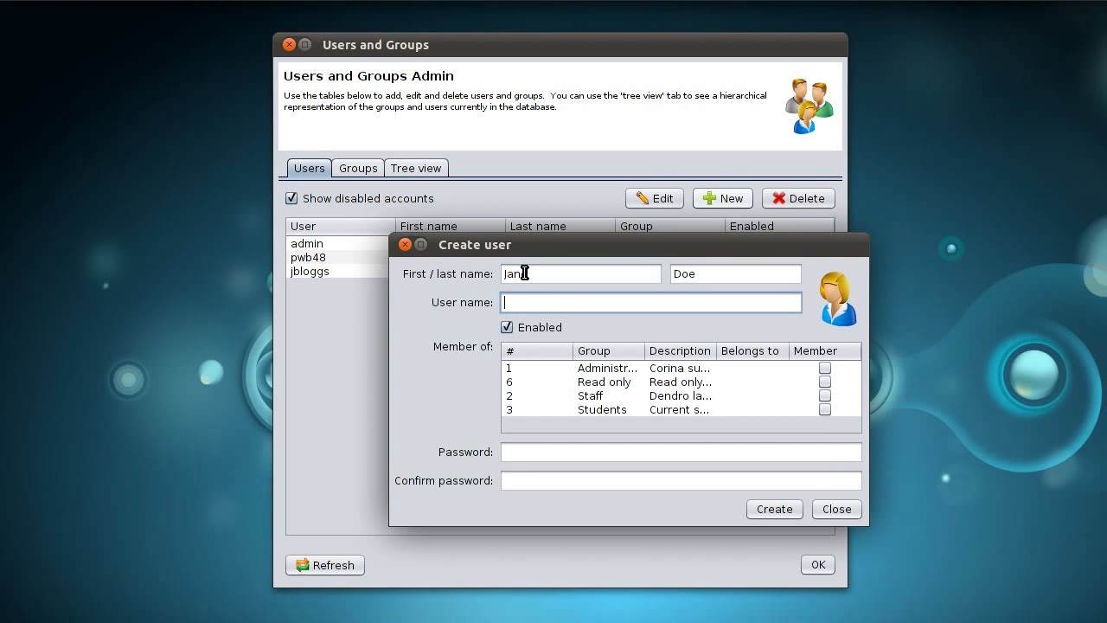
pyautogui.write('jdoe')
pyautogui.press('Tab')
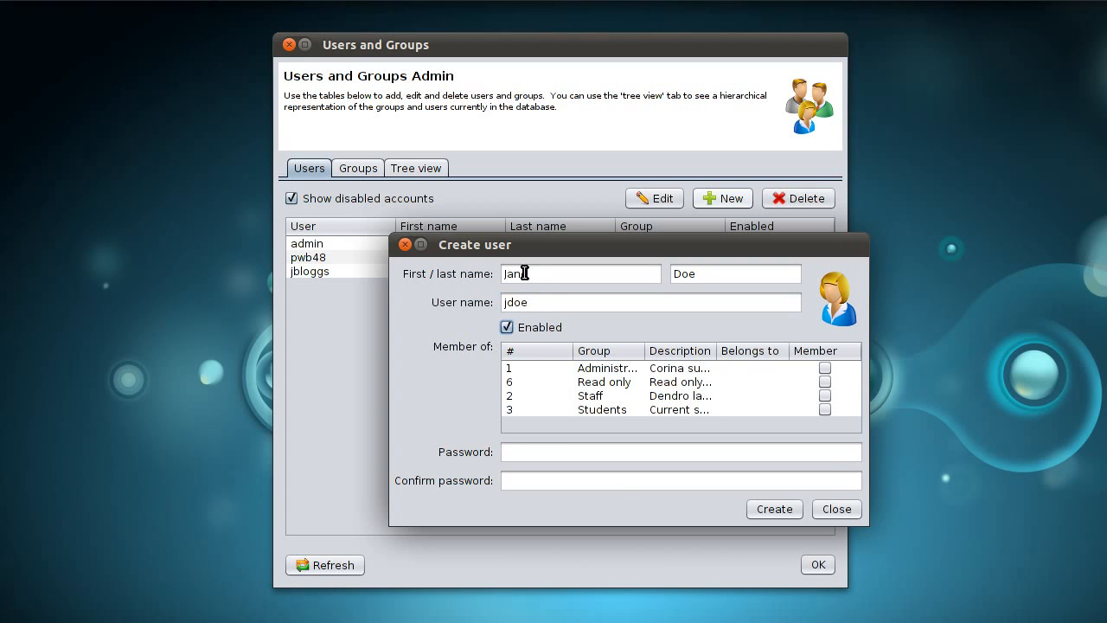
# - Make the user a Students member, set the password, and create the account
pyautogui.click(825, 413)
pyautogui.click(577, 451)
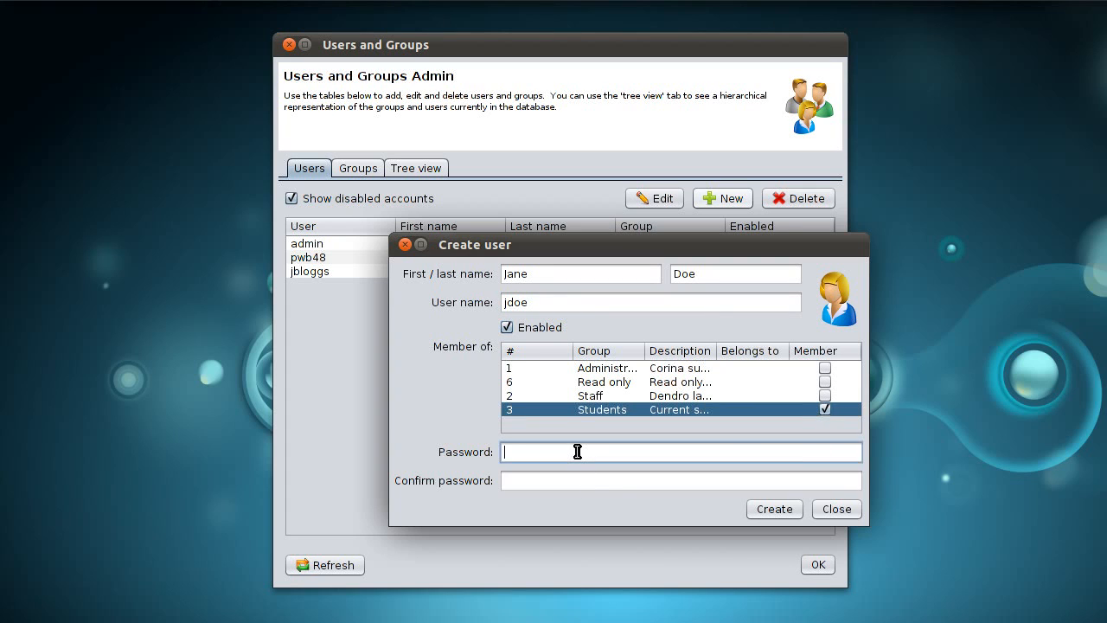
pyautogui.write('********')
pyautogui.press('Tab')
pyautogui.write('********')
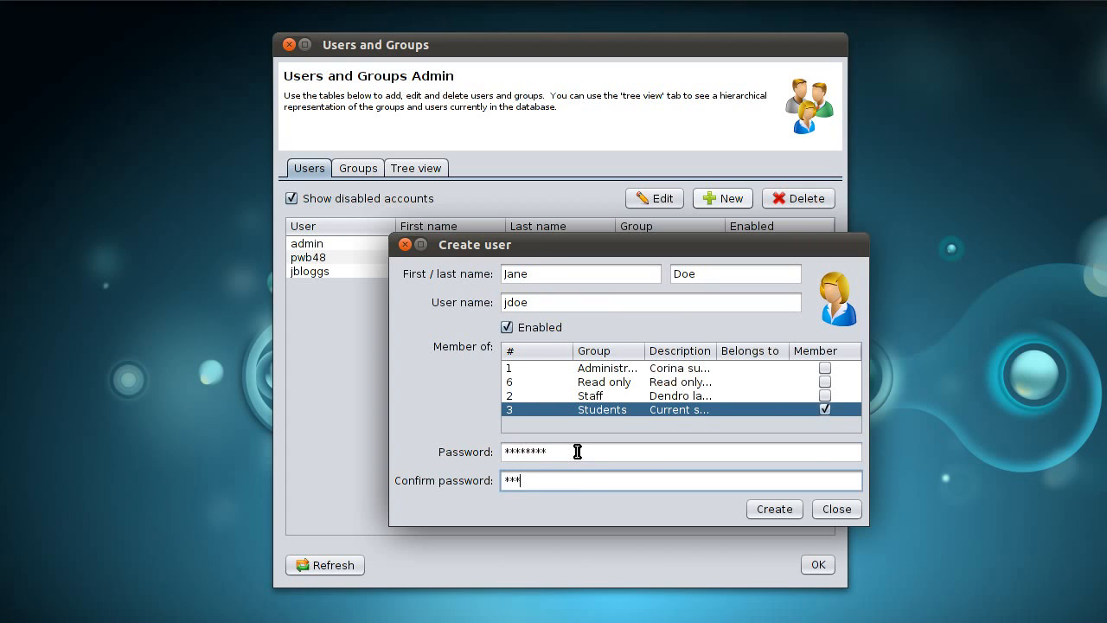
pyautogui.click(770, 508)
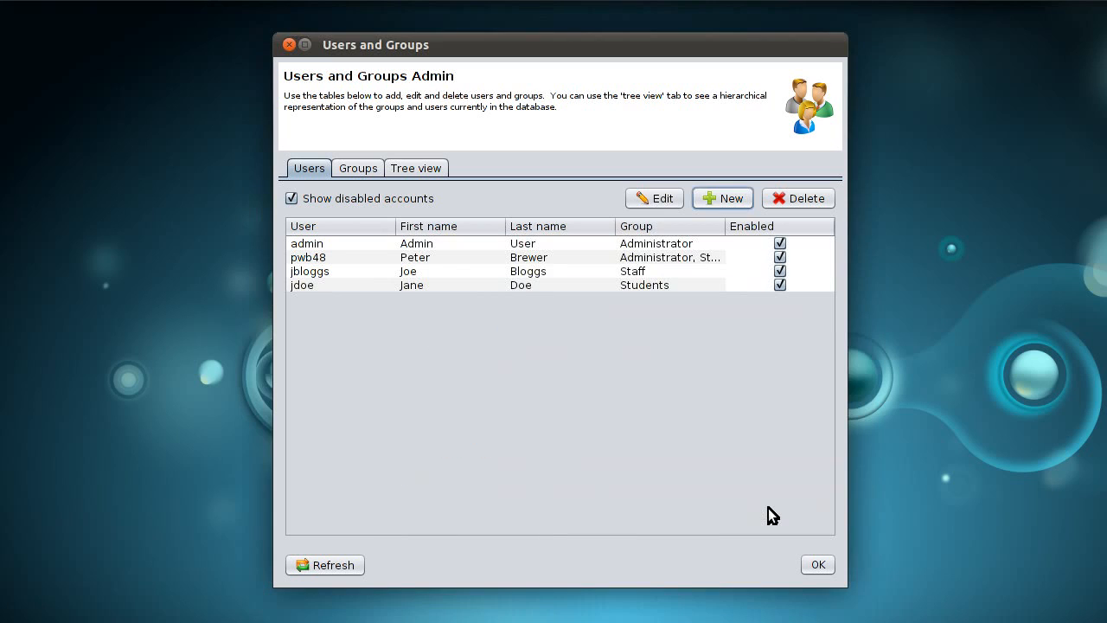
# - Open the Students group's settings to confirm the new user is its sole member, then close them
pyautogui.click(354, 167)
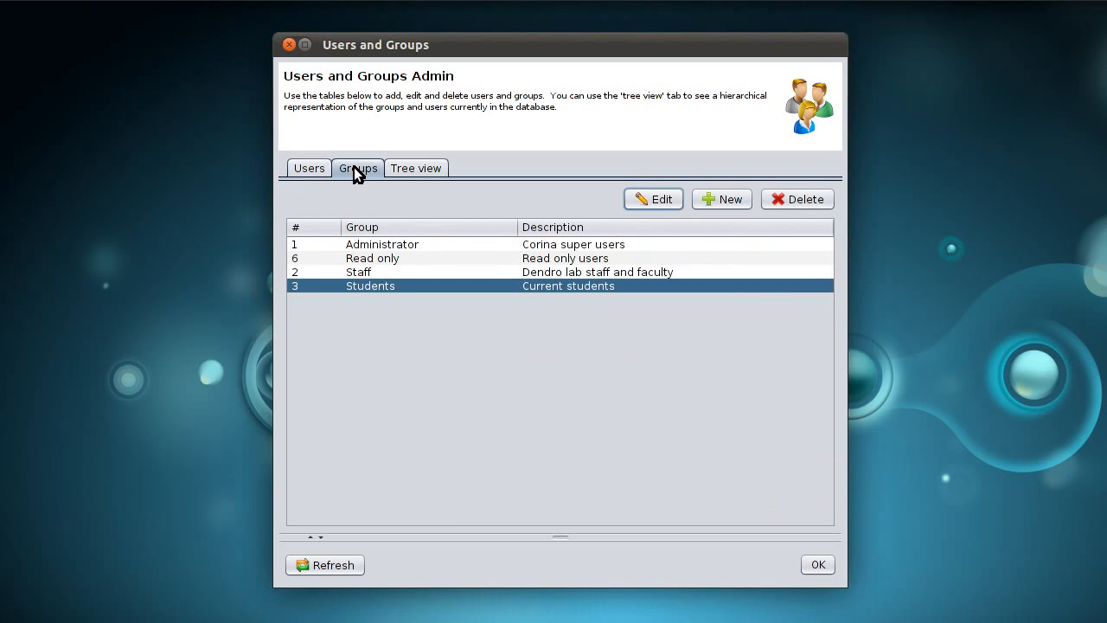
pyautogui.click(392, 288)
pyautogui.click(663, 199)
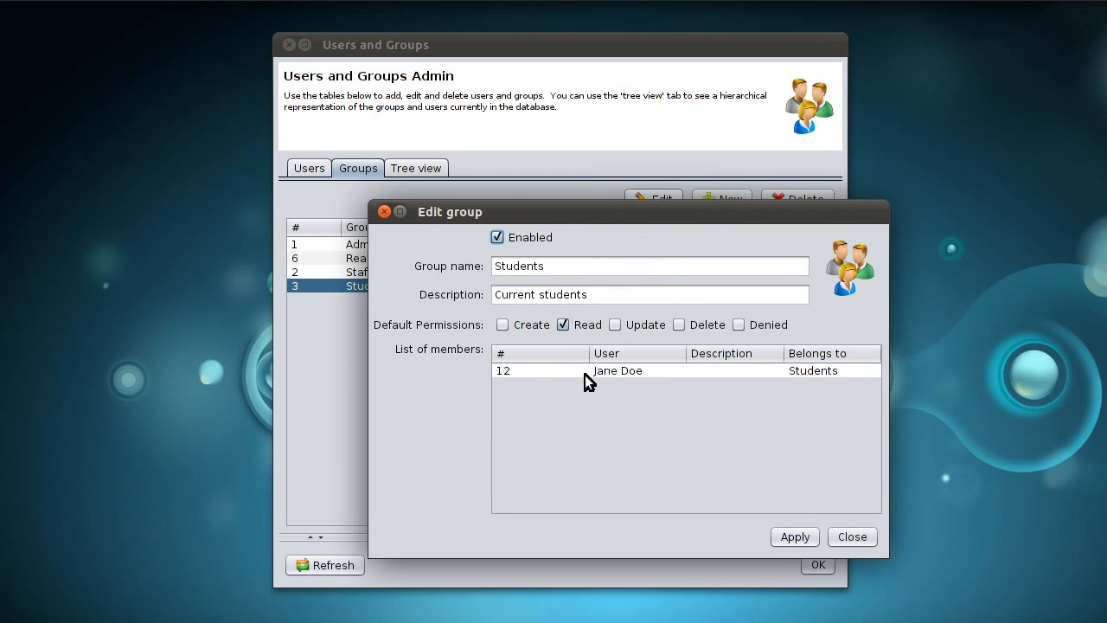
pyautogui.moveTo(591, 355); pyautogui.dragTo(536, 349)
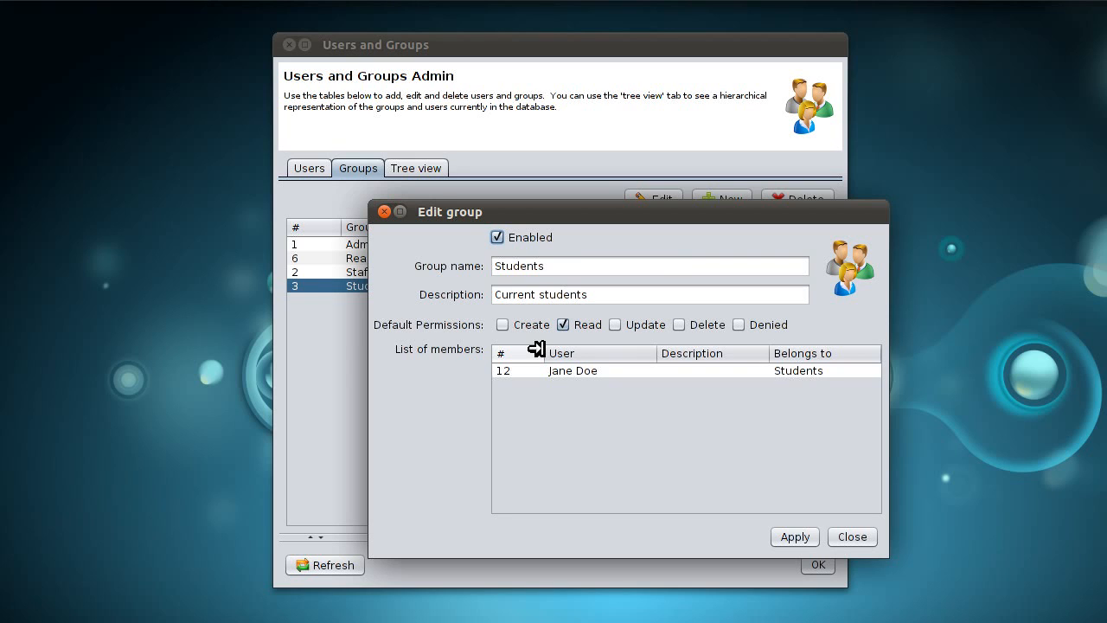
pyautogui.click(848, 537)
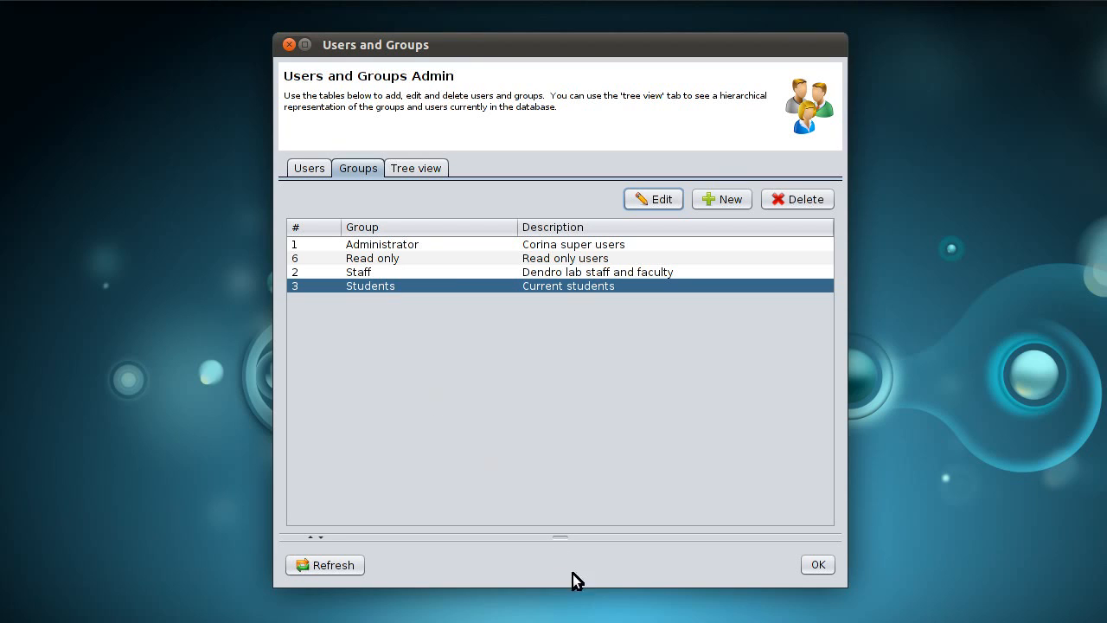
# - Close Users and Groups, open the Metadata Browser, and select site CCC – Another test site CCC
pyautogui.click(817, 566)
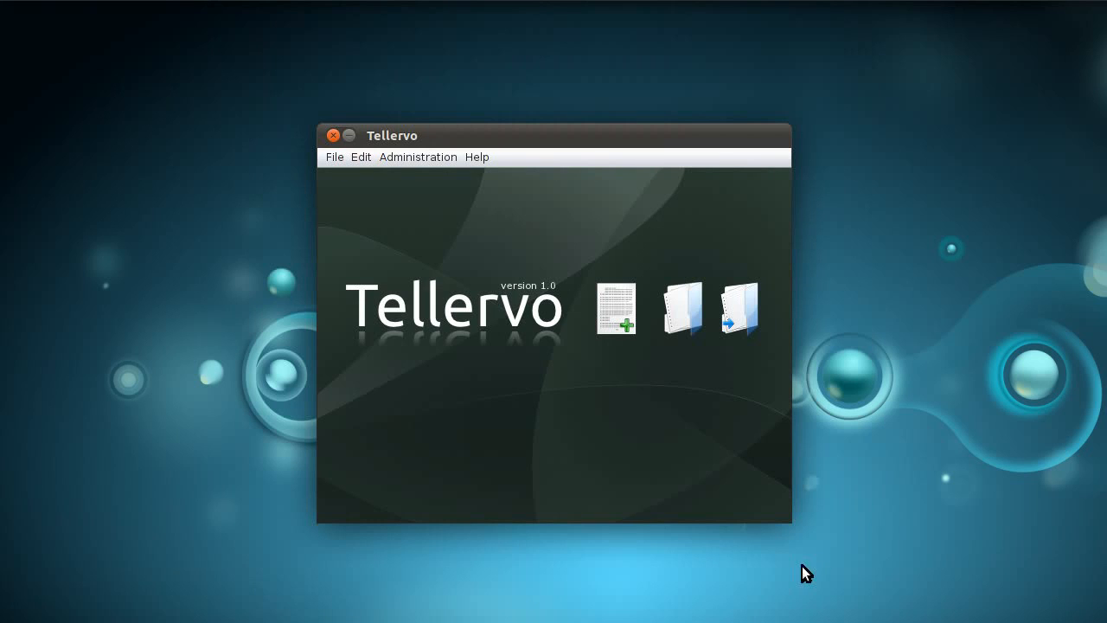
pyautogui.click(405, 158)
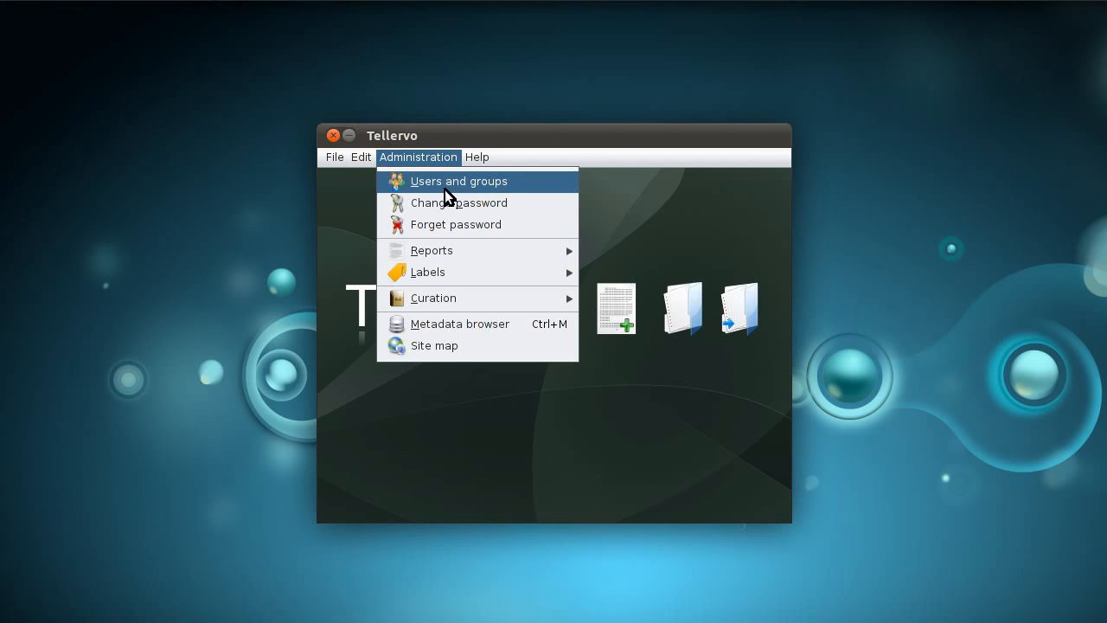
pyautogui.click(472, 324)
pyautogui.moveTo(576, 141); pyautogui.dragTo(507, 78)
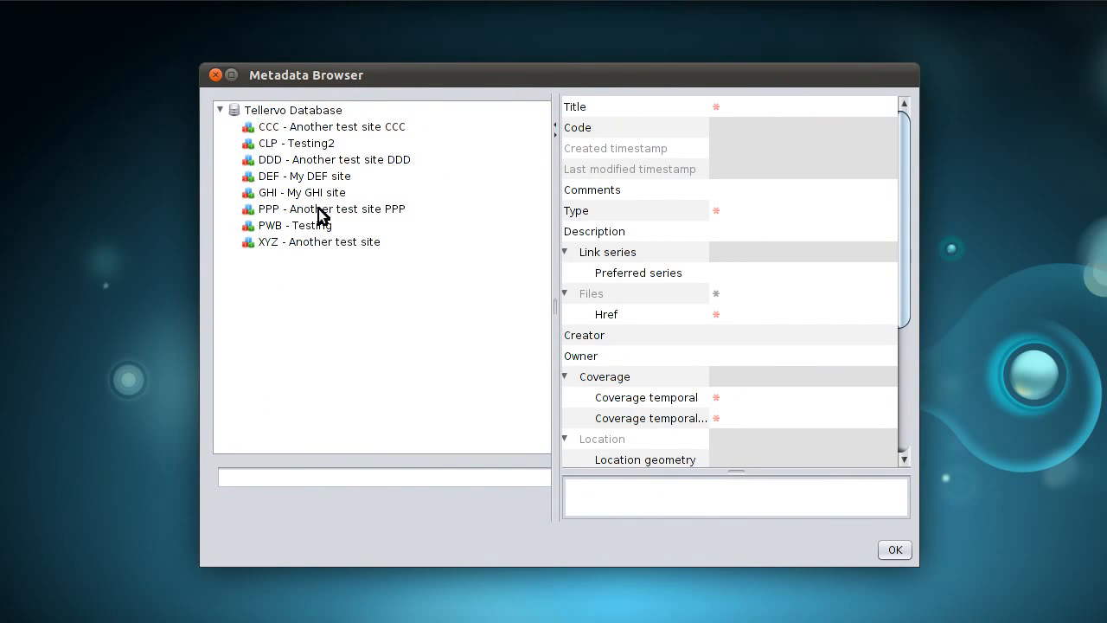
pyautogui.click(312, 127)
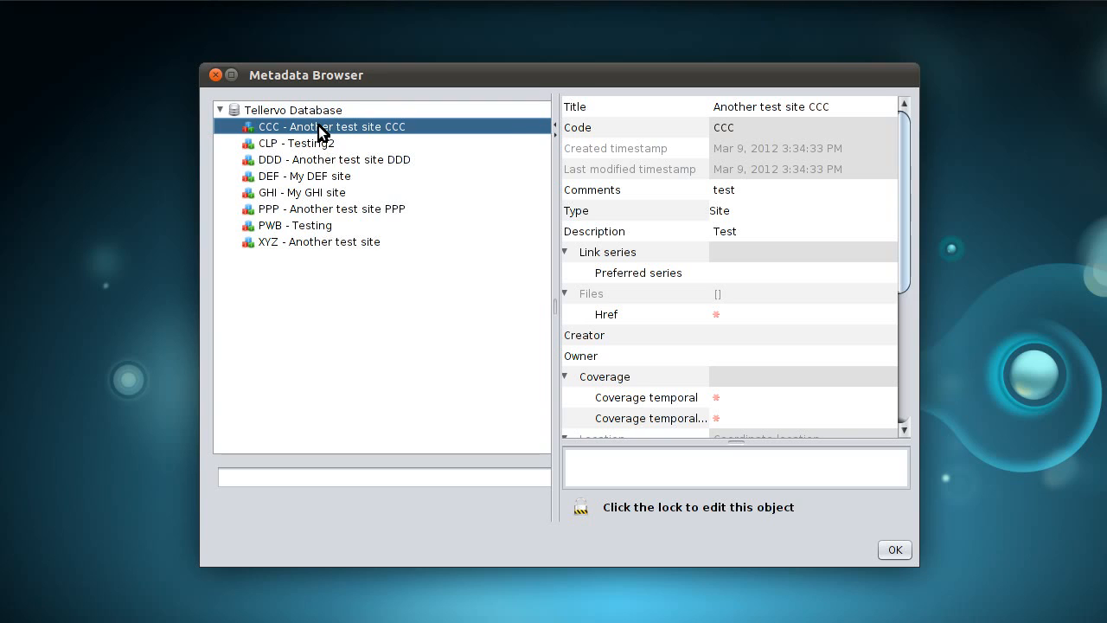
# - Open site CCC's access permissions, enlarge the dialog, and tick Administrator's Create permission
pyautogui.rightClick(320, 127)
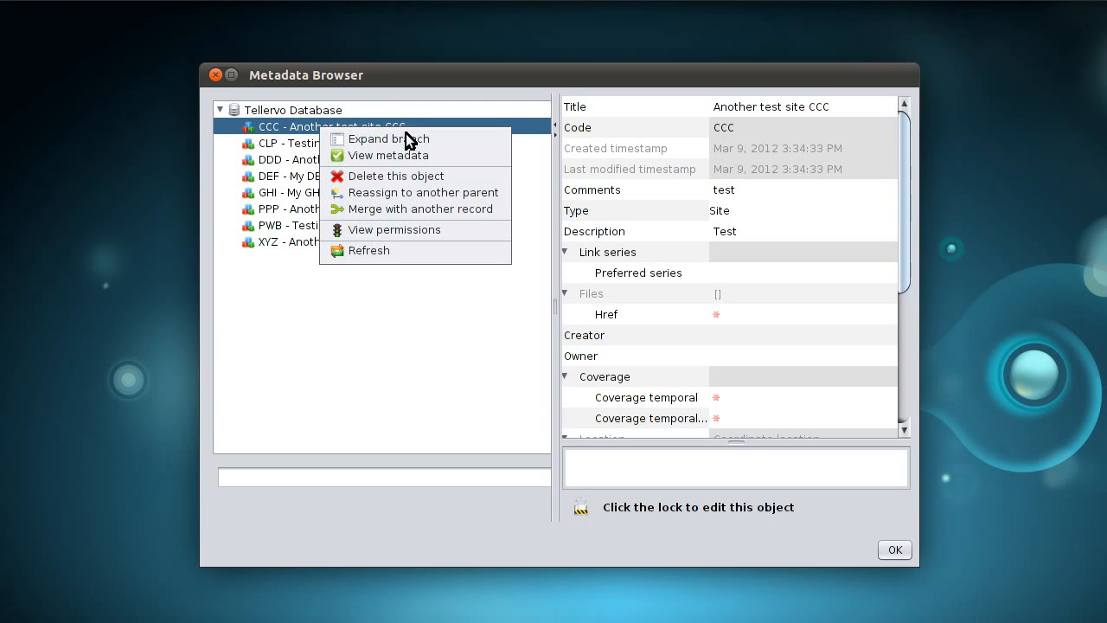
pyautogui.click(461, 229)
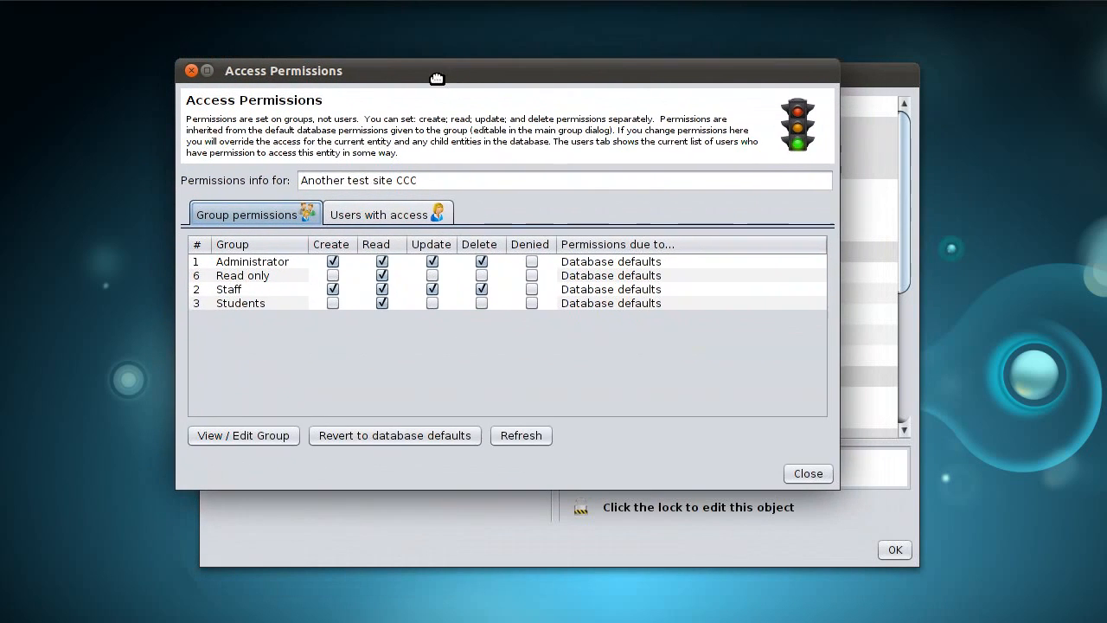
pyautogui.moveTo(831, 483); pyautogui.dragTo(934, 576)
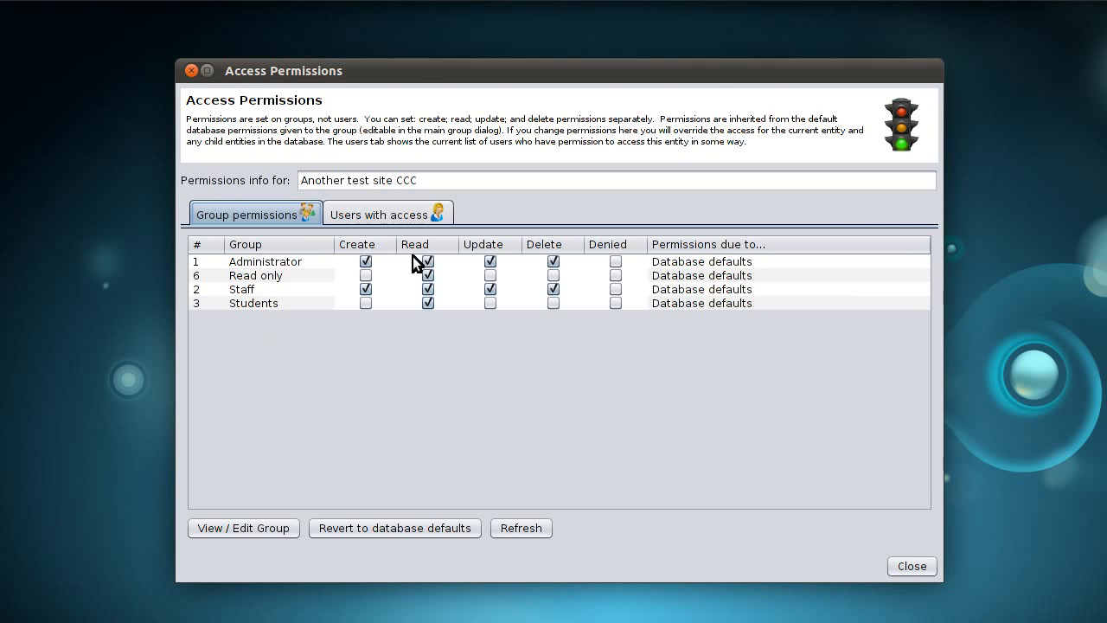
pyautogui.click(365, 261)
pyautogui.click(373, 216)
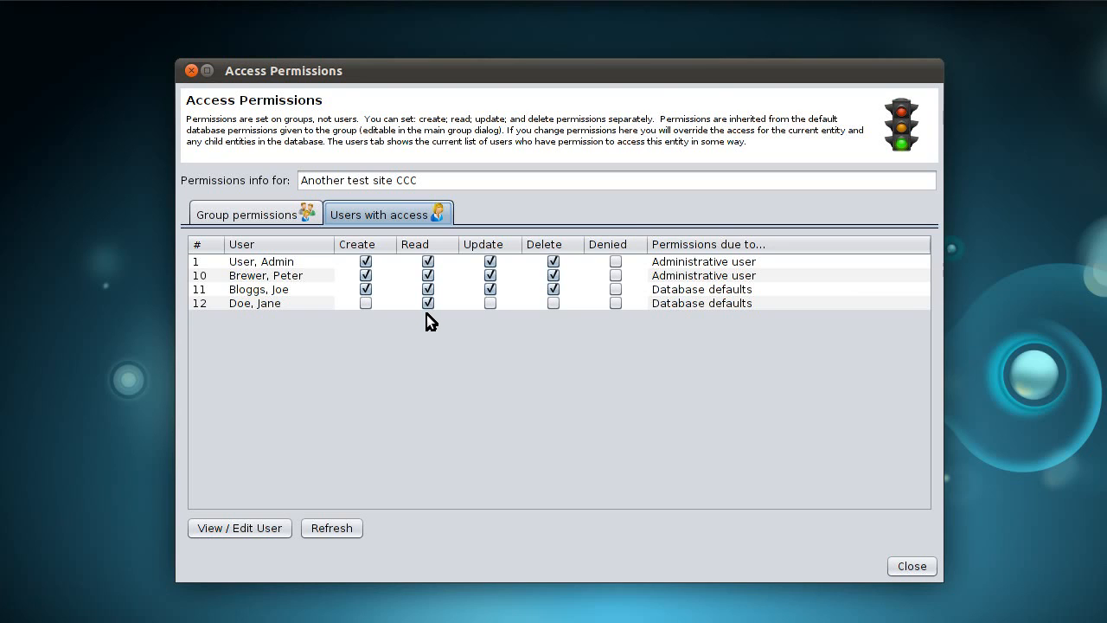
pyautogui.click(257, 211)
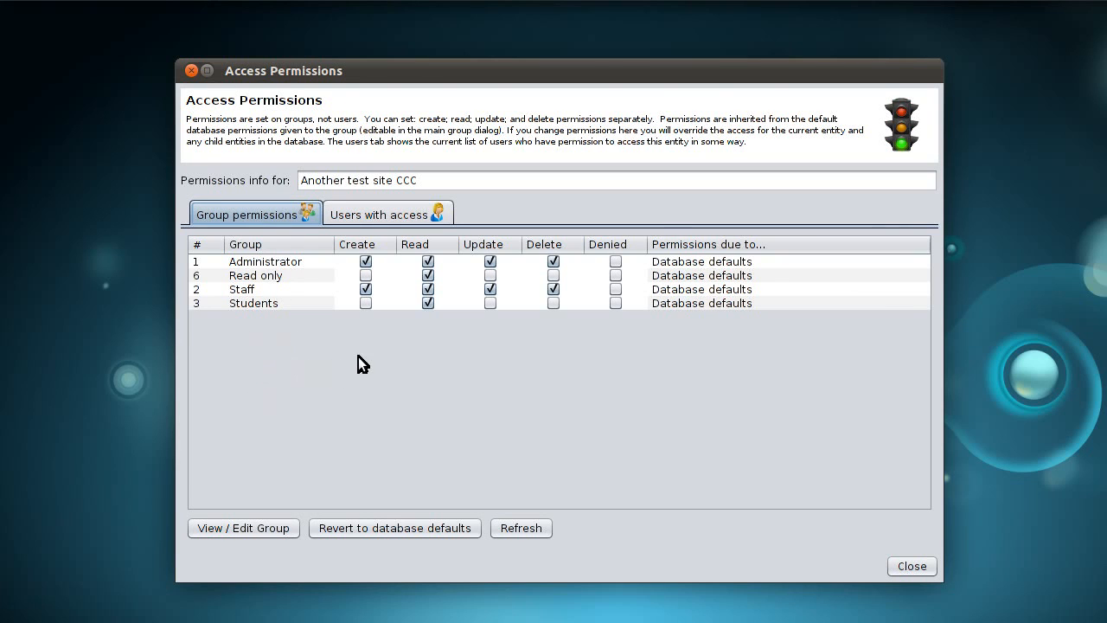
# - Tick Create and Update for the Students group on site CCC, then close the permissions window
pyautogui.click(364, 302)
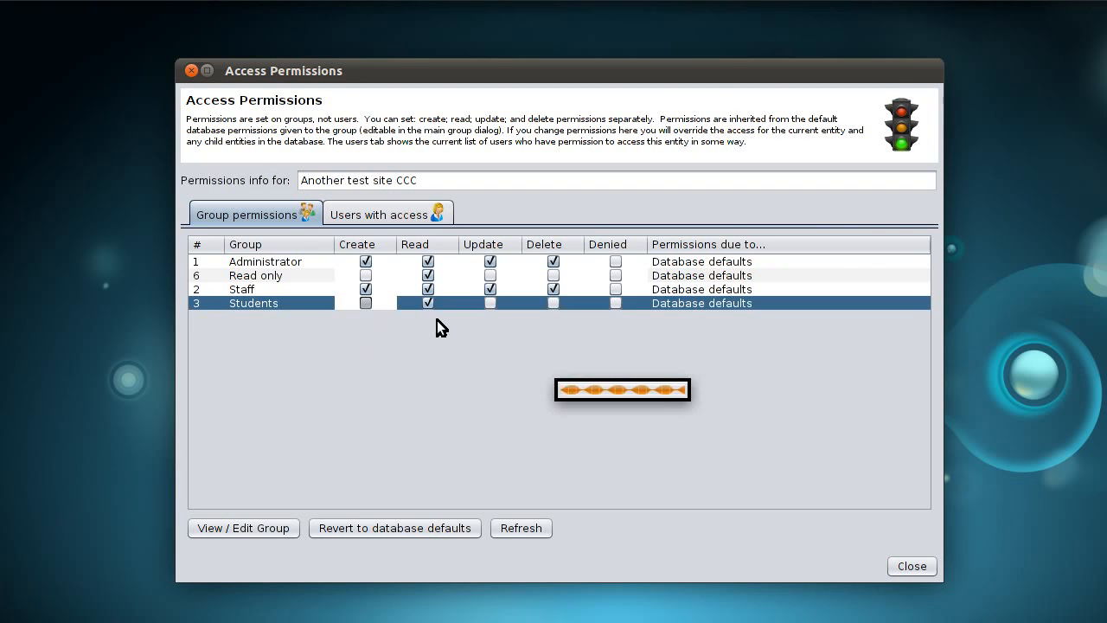
pyautogui.click(491, 305)
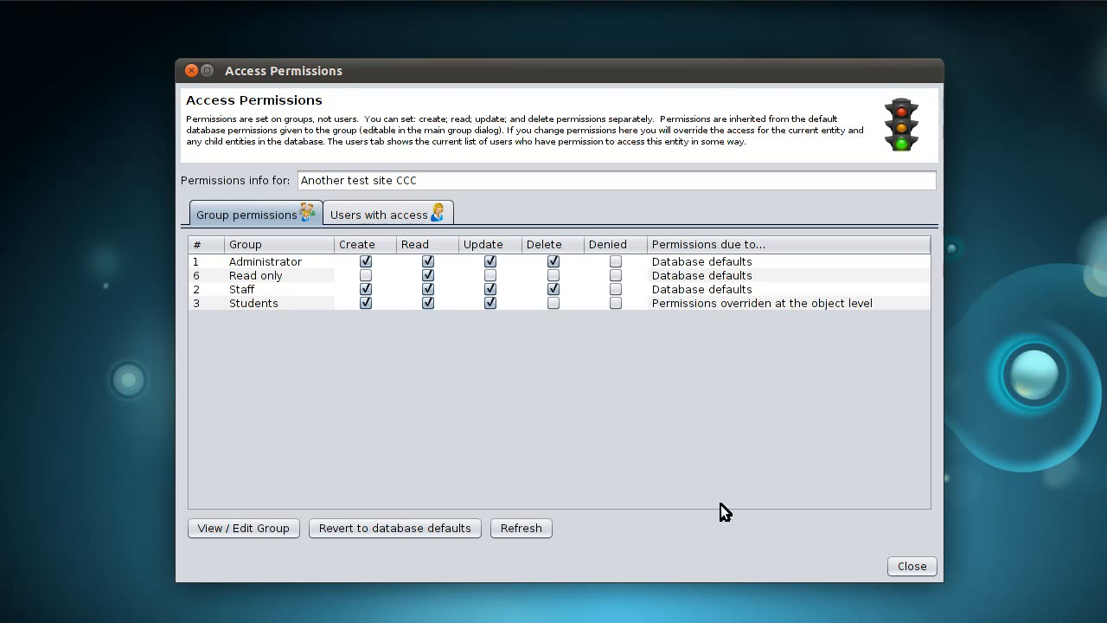
pyautogui.click(909, 564)
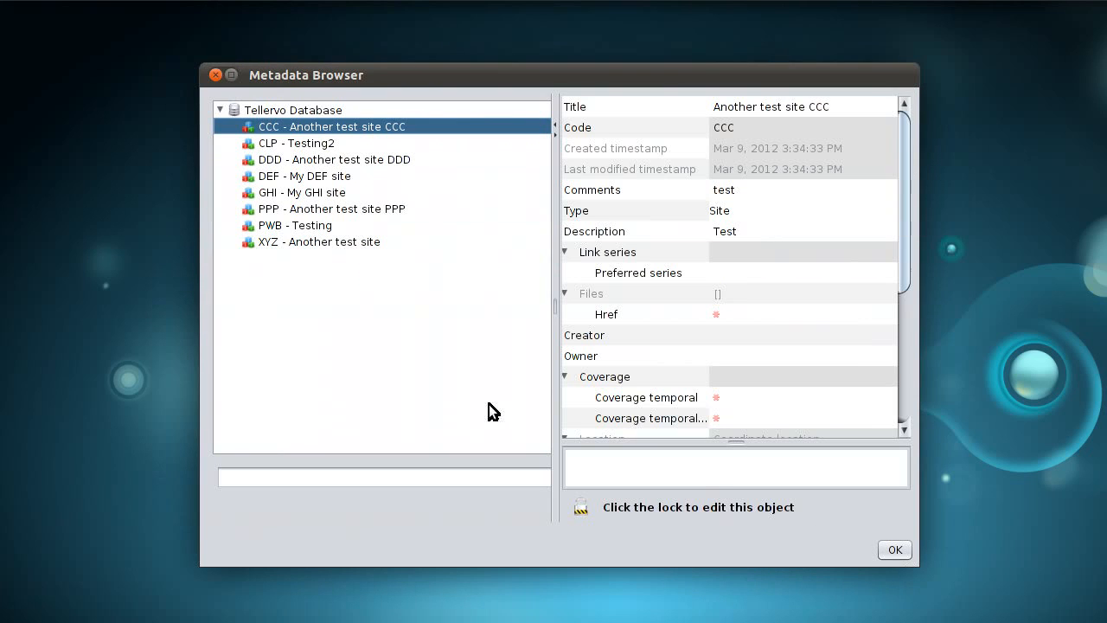
pyautogui.rightClick(331, 124)
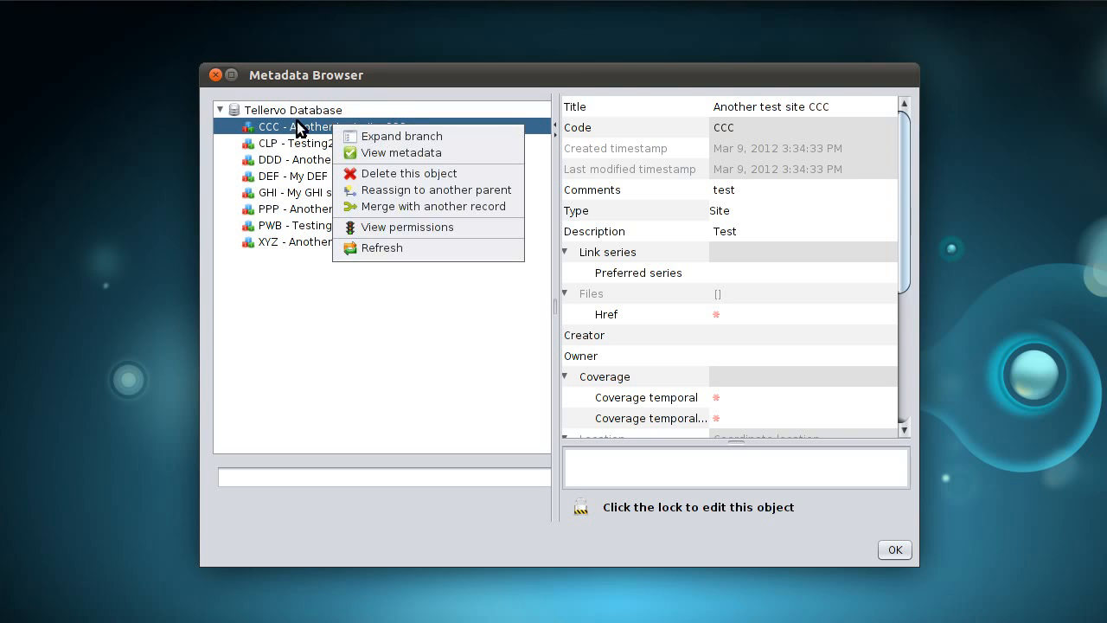
pyautogui.click(414, 229)
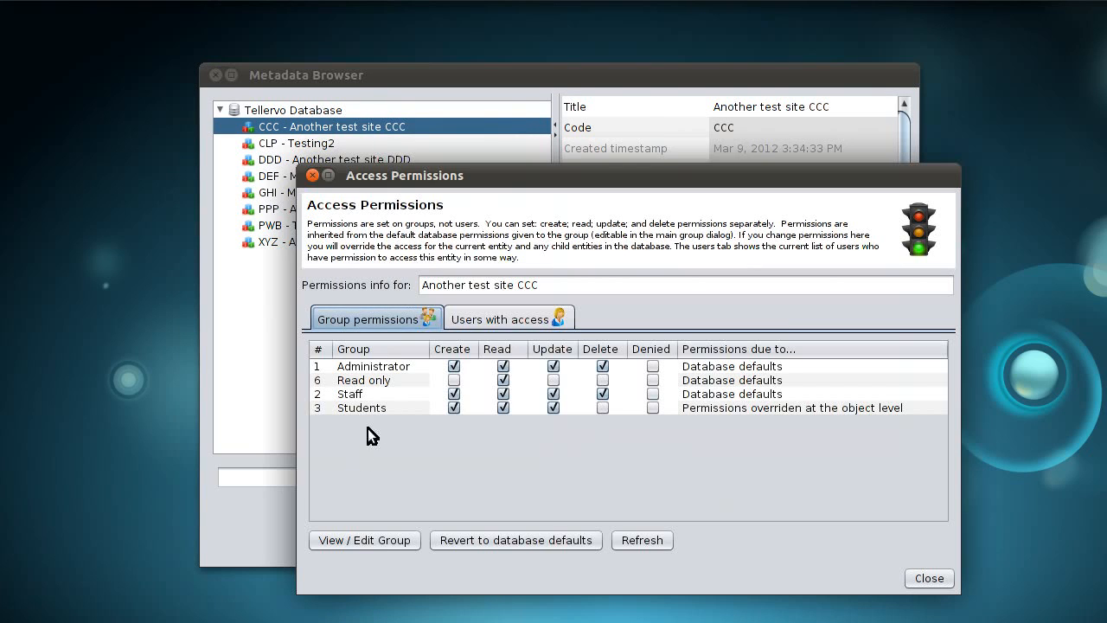
pyautogui.click(504, 319)
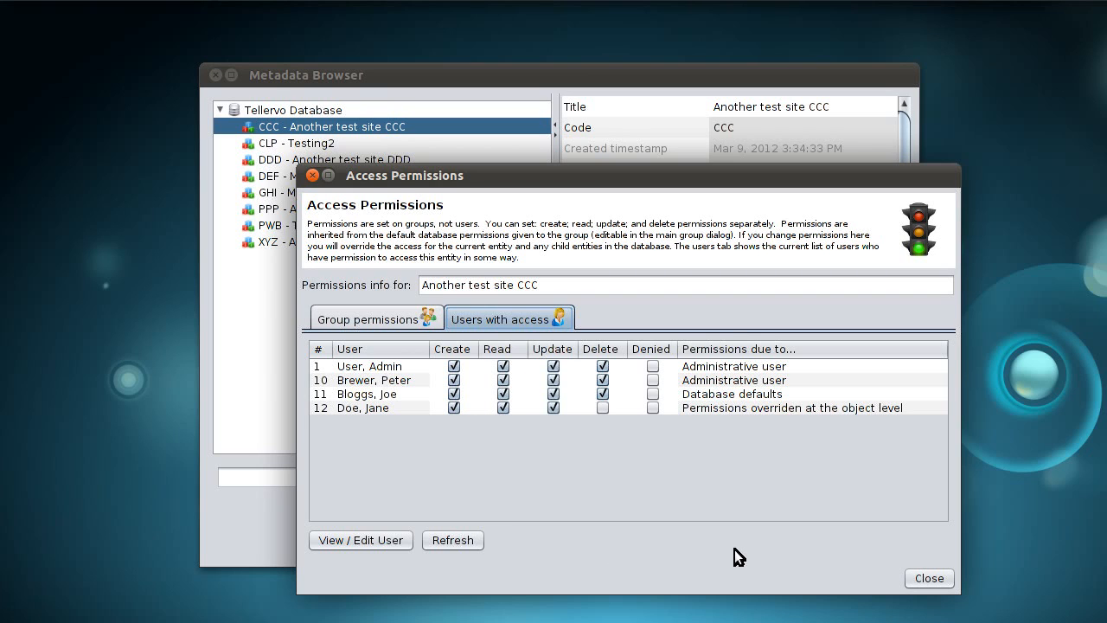
pyautogui.click(923, 579)
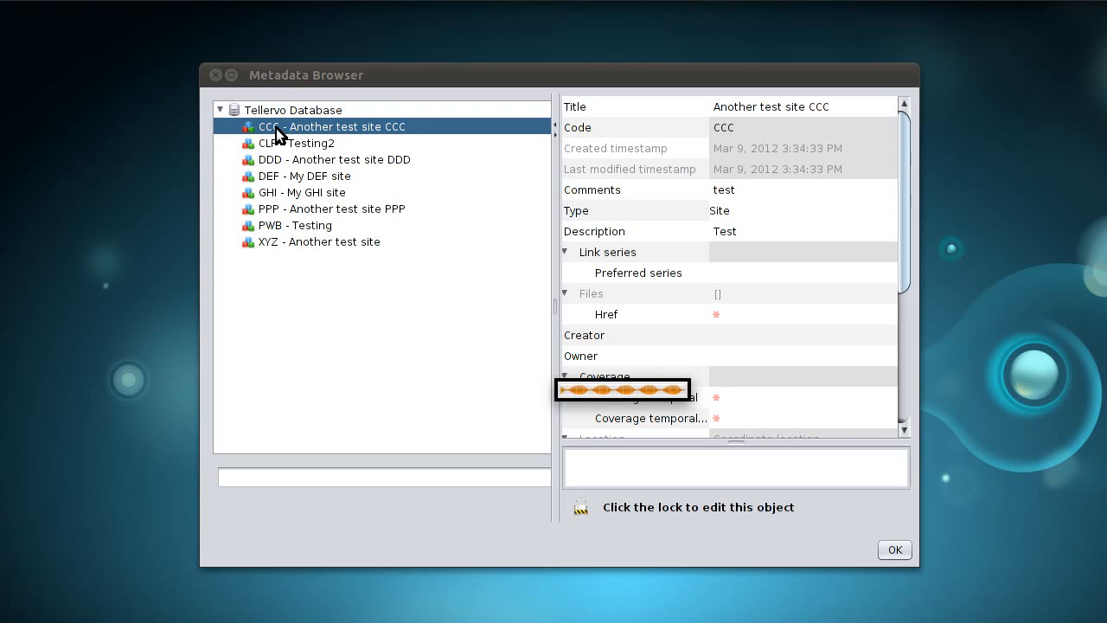
# - Expand site CCC and tree 1 in the Metadata Browser to view section A's metadata
pyautogui.doubleClick(275, 128)
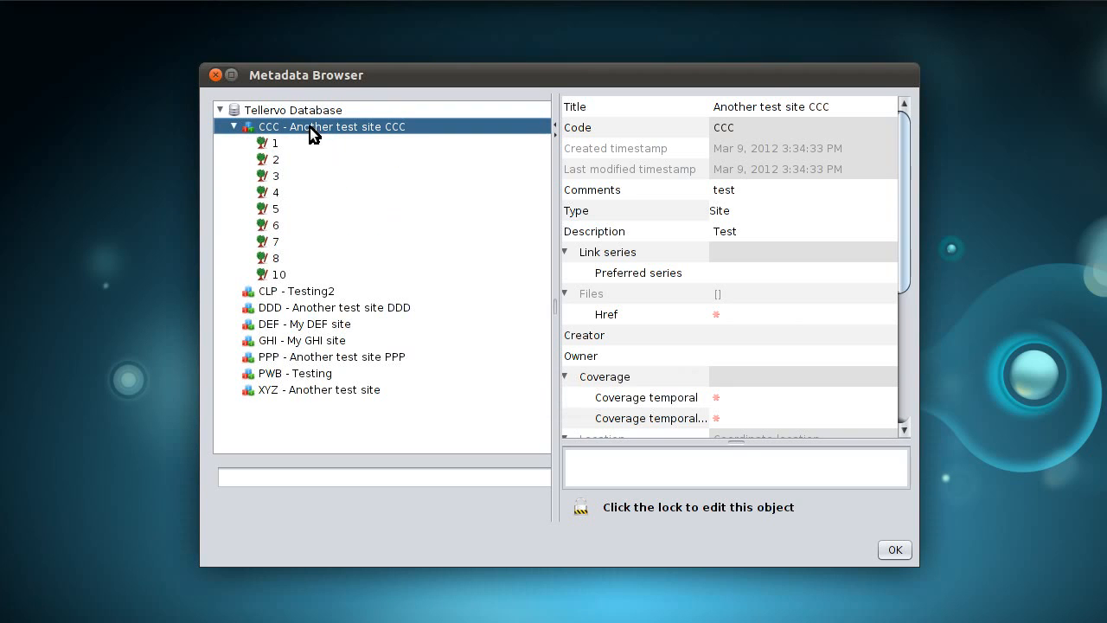
pyautogui.click(267, 145)
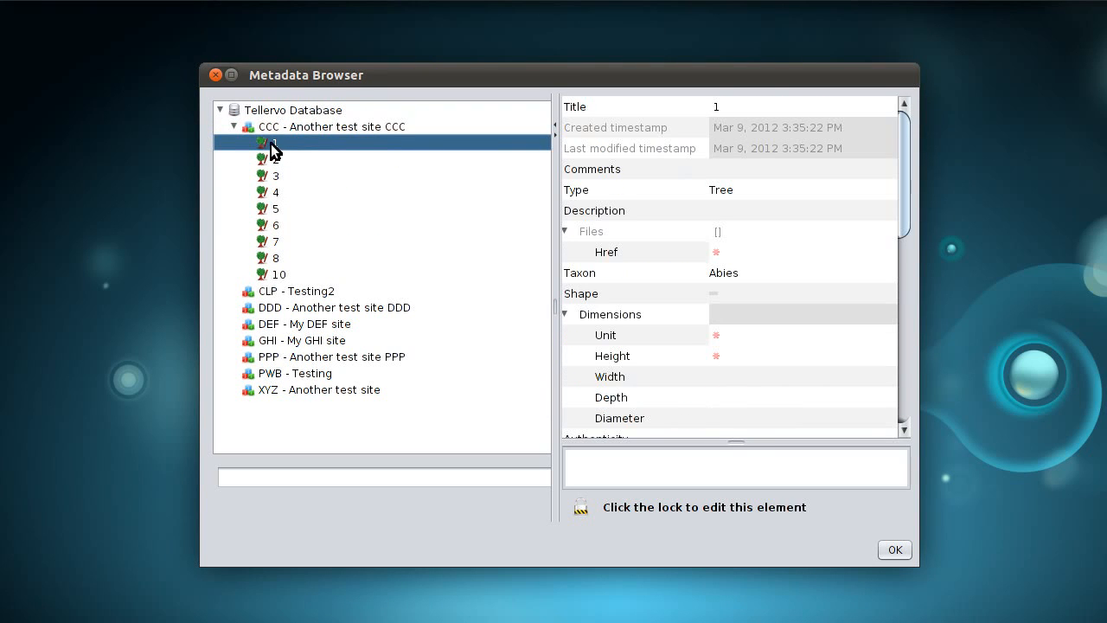
pyautogui.doubleClick(270, 149)
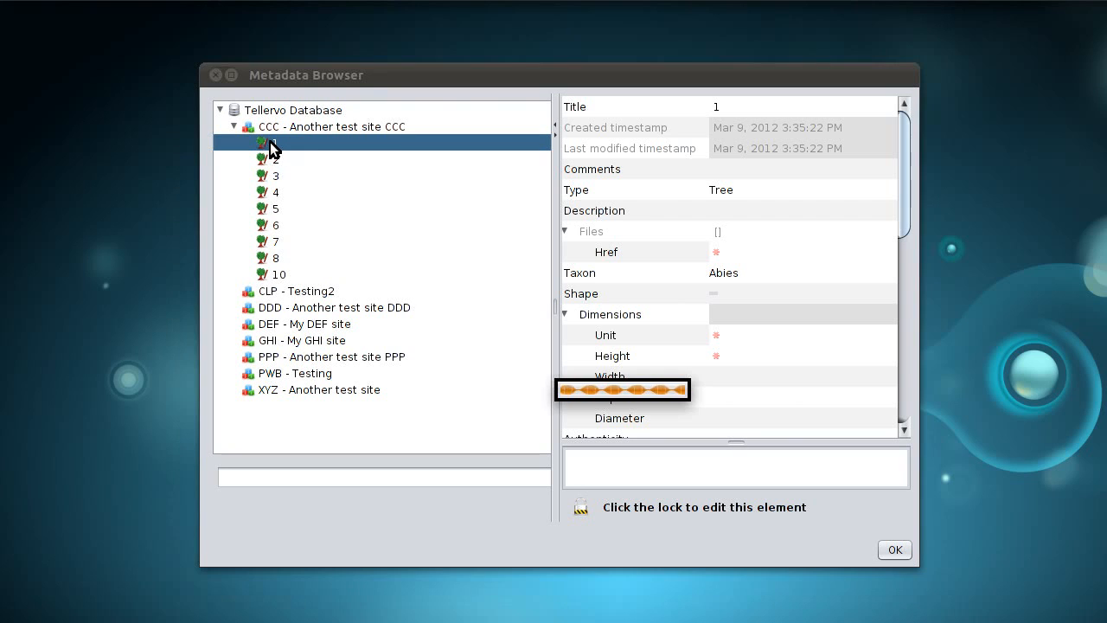
pyautogui.click(279, 163)
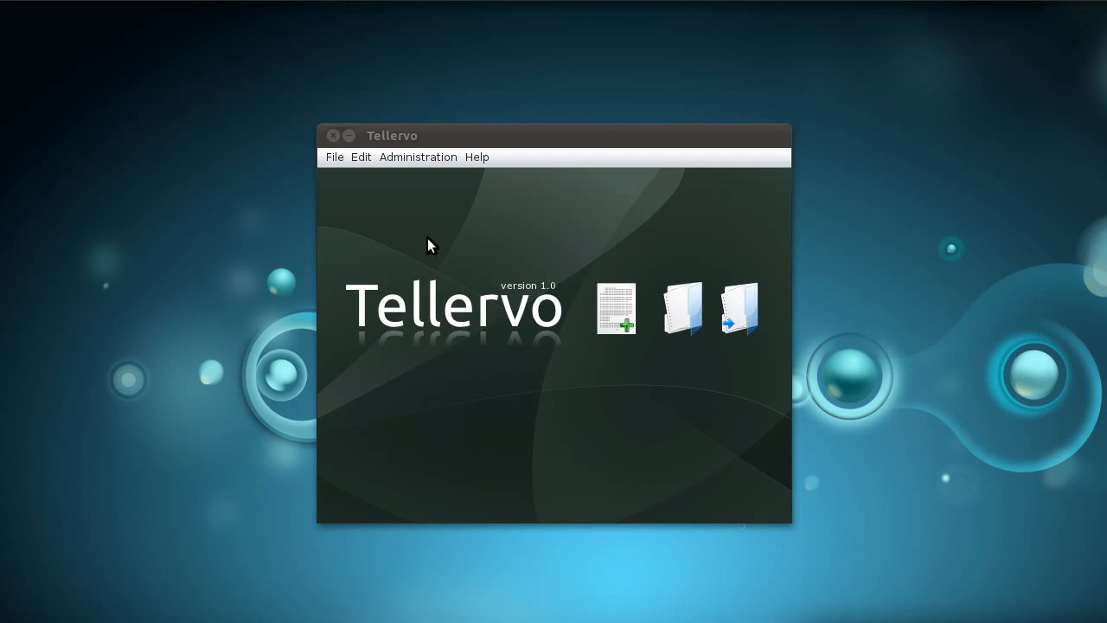
# - Open Administration > Users and groups with the admin password and edit the jdoe account
pyautogui.click(415, 161)
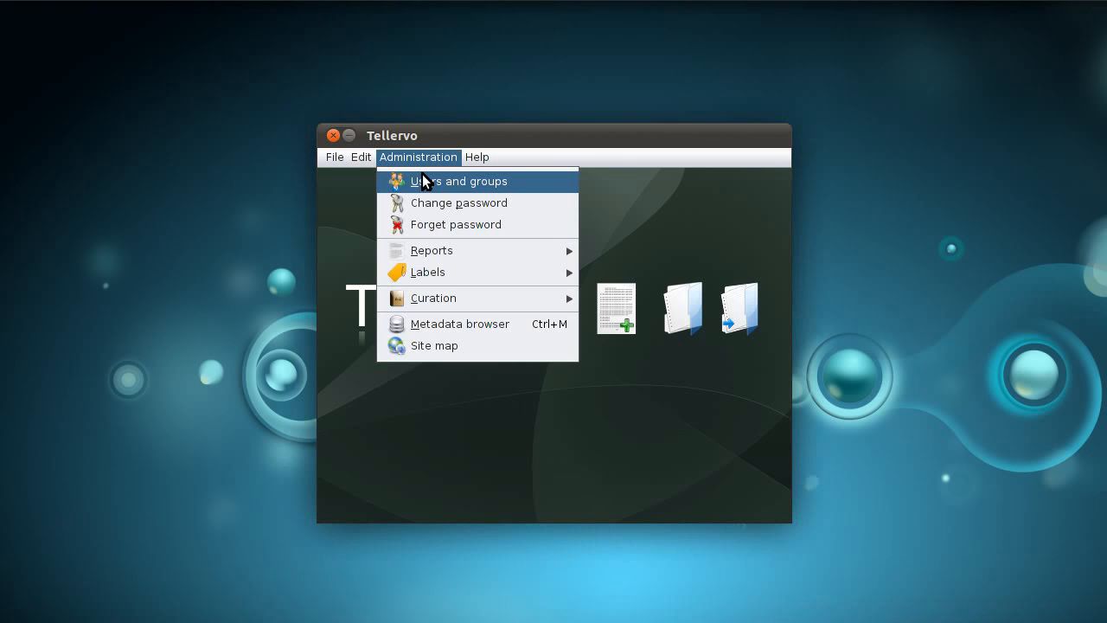
pyautogui.click(422, 174)
pyautogui.write('********')
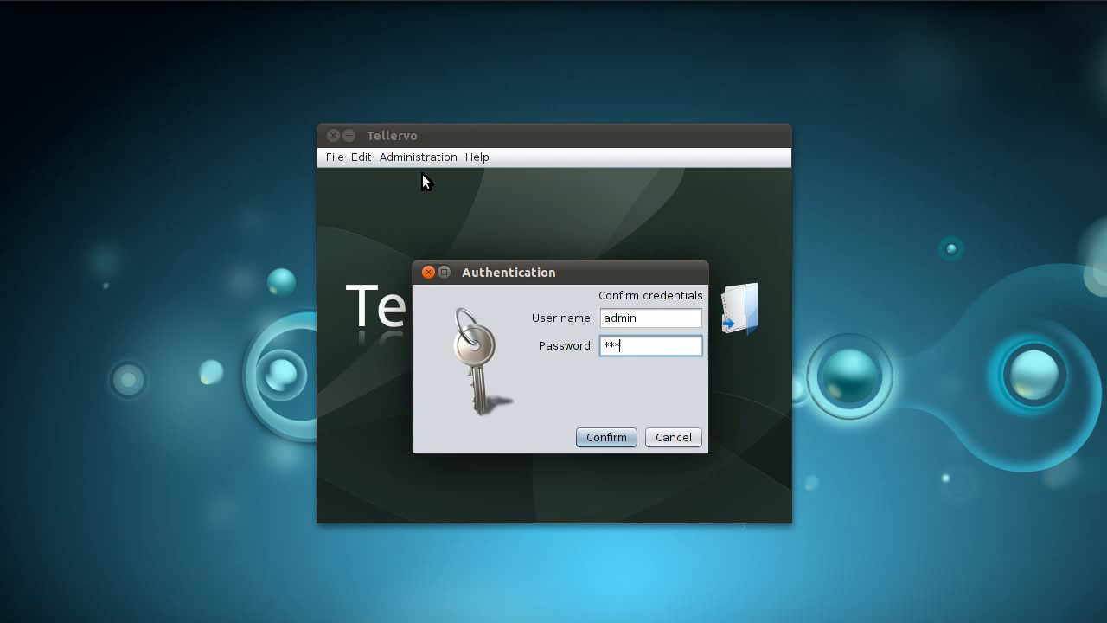
pyautogui.press('Return')
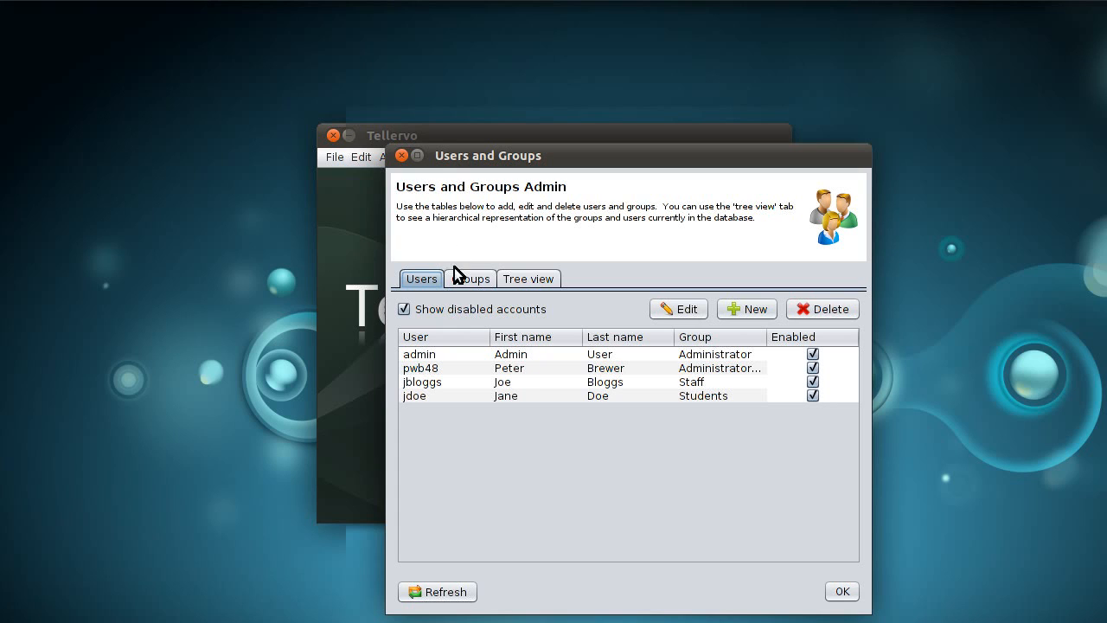
pyautogui.click(521, 398)
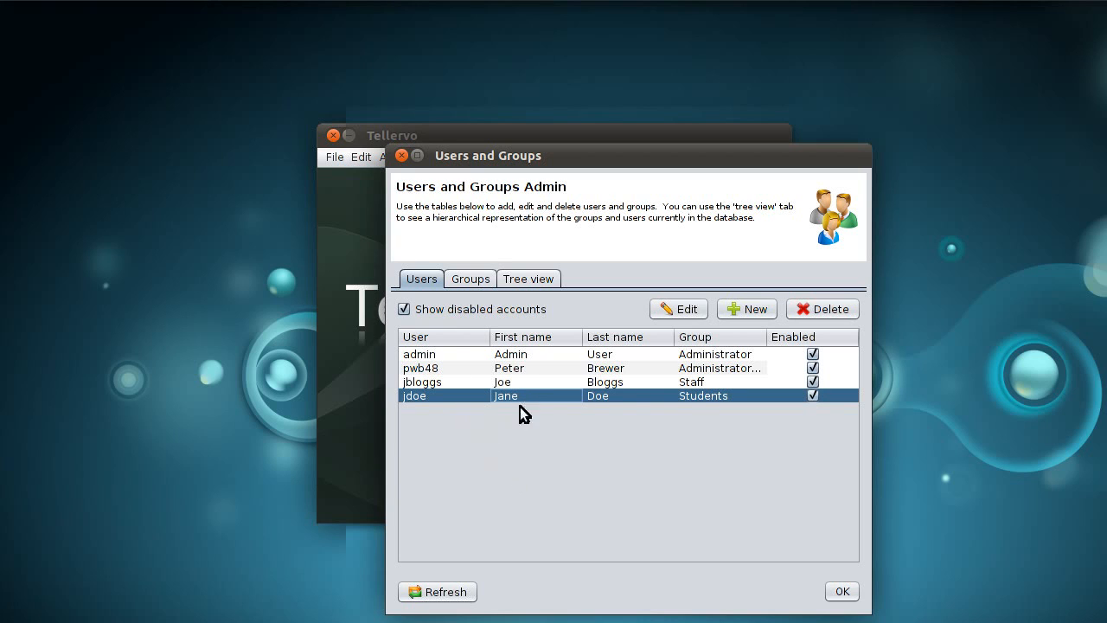
pyautogui.click(675, 309)
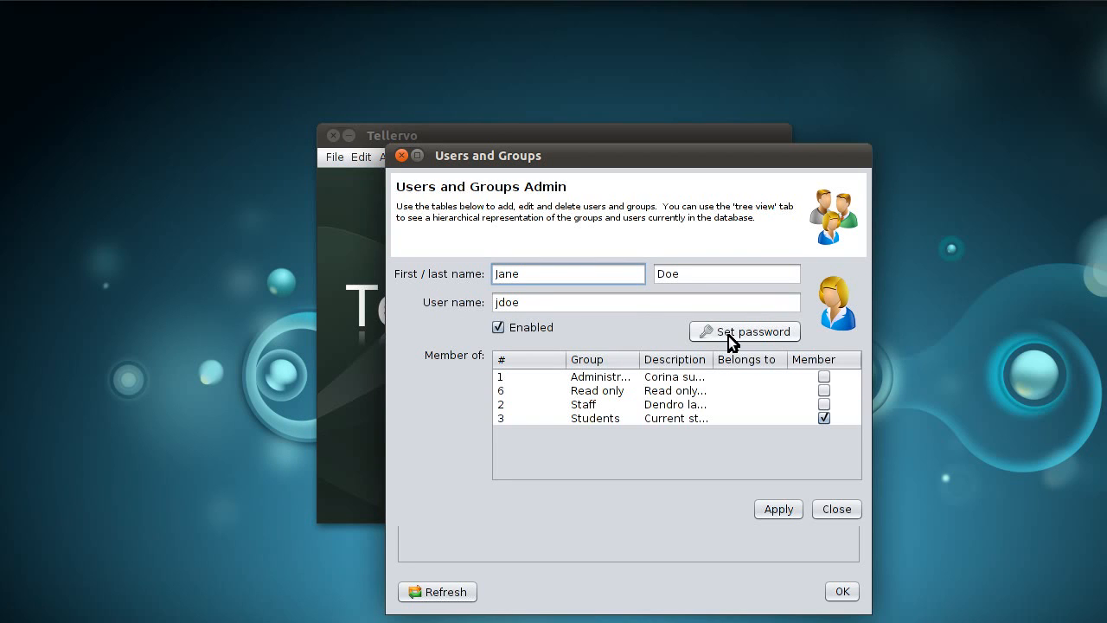
# - Enter the admin password, then a new password and its verification in Set Password
pyautogui.click(729, 335)
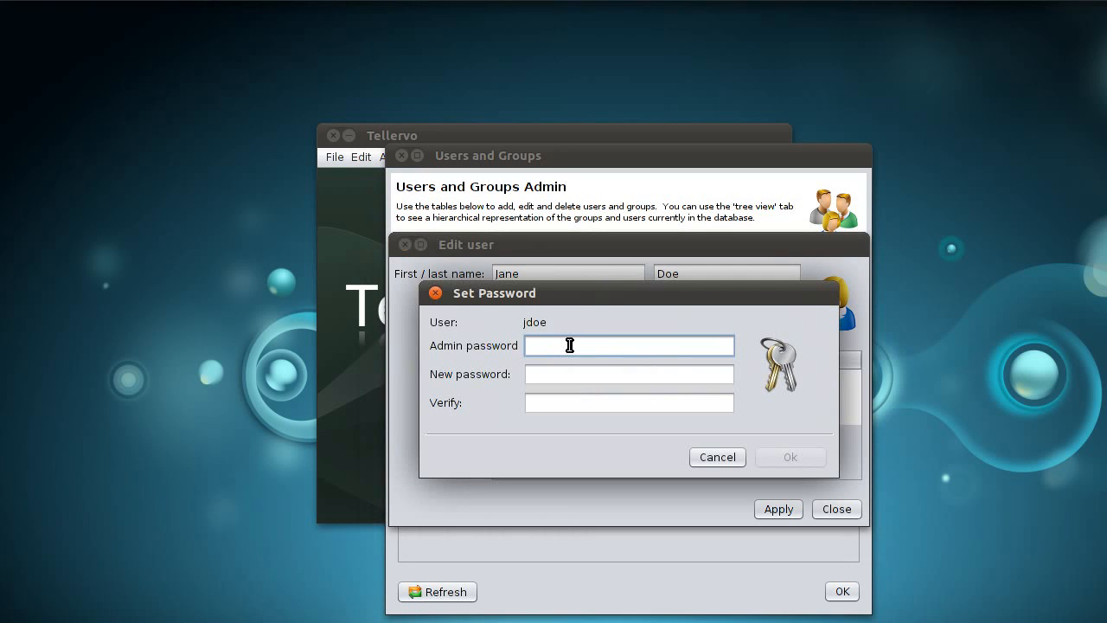
pyautogui.write('*******')
pyautogui.press('Tab')
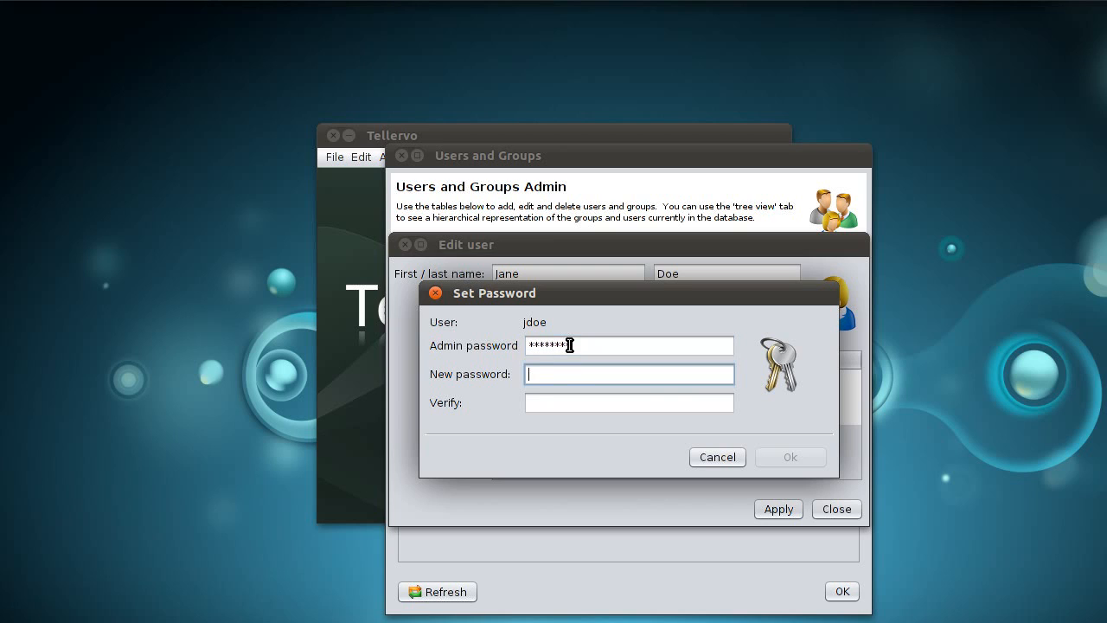
pyautogui.write('********')
pyautogui.press('Tab')
pyautogui.write('********')
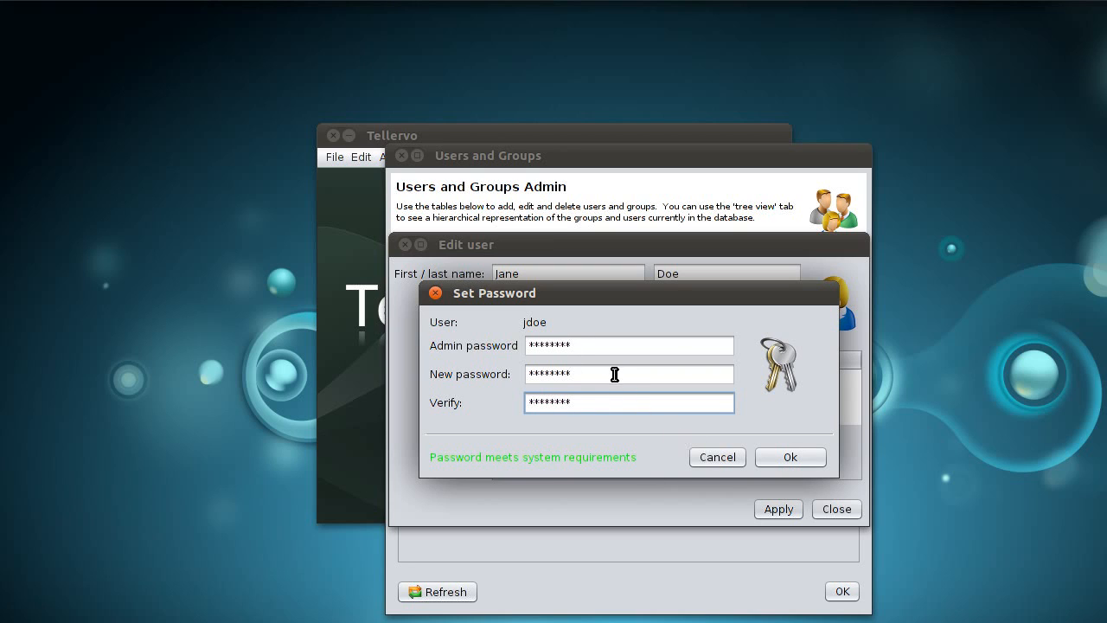
pyautogui.moveTo(616, 374); pyautogui.dragTo(407, 374)
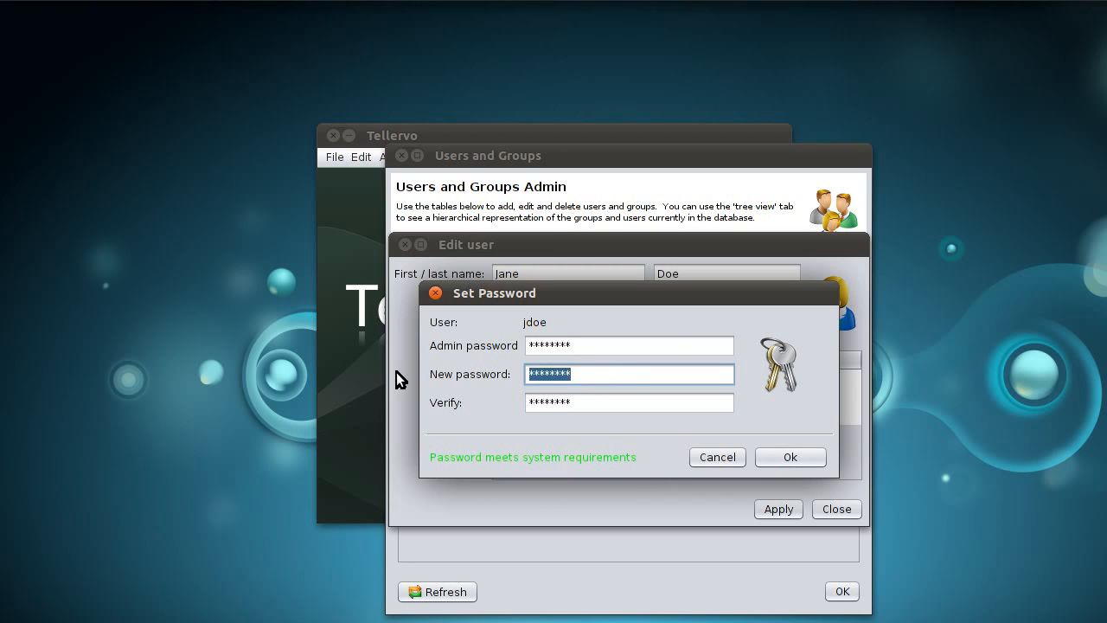
pyautogui.write('****')
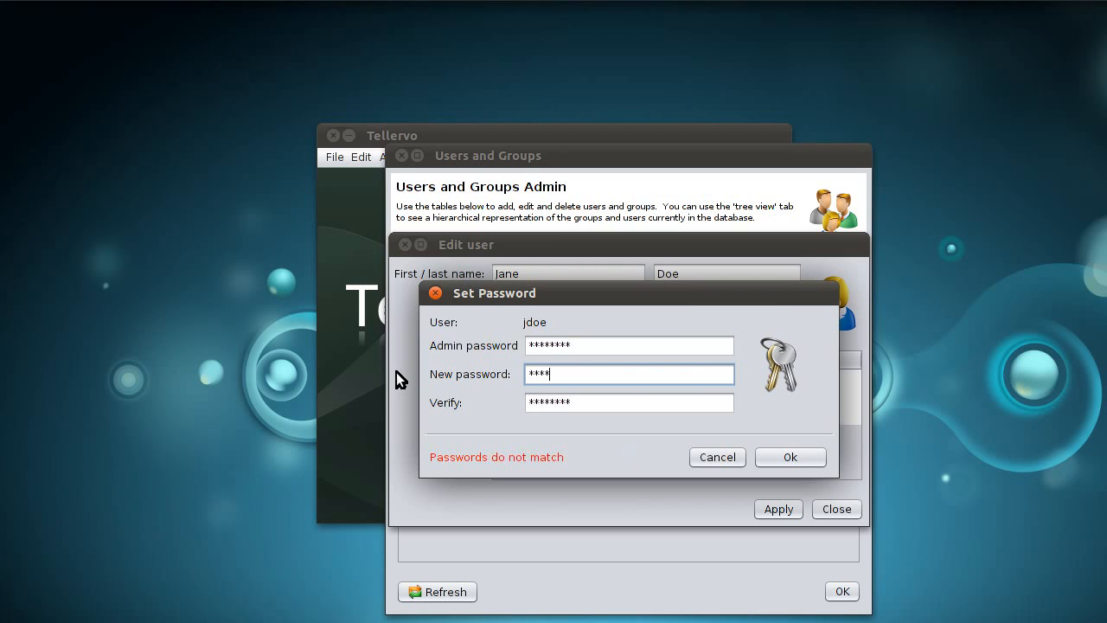
pyautogui.press('Tab')
pyautogui.write('*')
pyautogui.press('BackSpace')
pyautogui.press('BackSpace')
pyautogui.press('BackSpace')
pyautogui.press('BackSpace')
pyautogui.press('BackSpace')
pyautogui.press('BackSpace')
pyautogui.press('BackSpace')
pyautogui.press('BackSpace')
pyautogui.press('BackSpace')
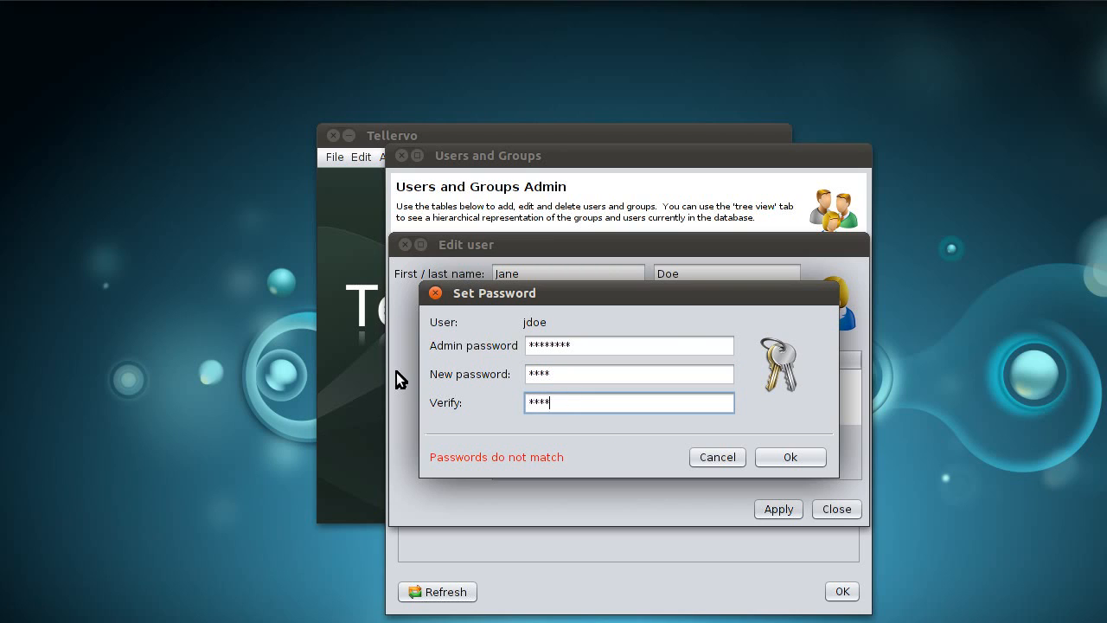
pyautogui.write('***')
pyautogui.press('BackSpace')
pyautogui.press('BackSpace')
pyautogui.press('BackSpace')
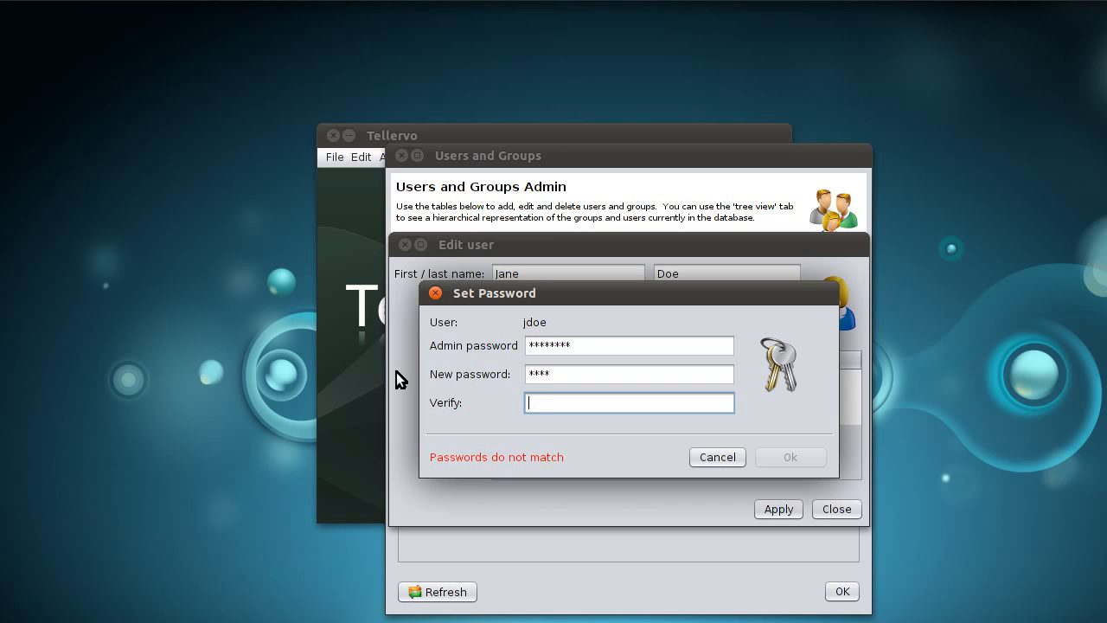
pyautogui.write('****')
# - Replace the too-short new password with an eight-character one, re-verify it, and confirm
pyautogui.moveTo(531, 378); pyautogui.dragTo(566, 378)
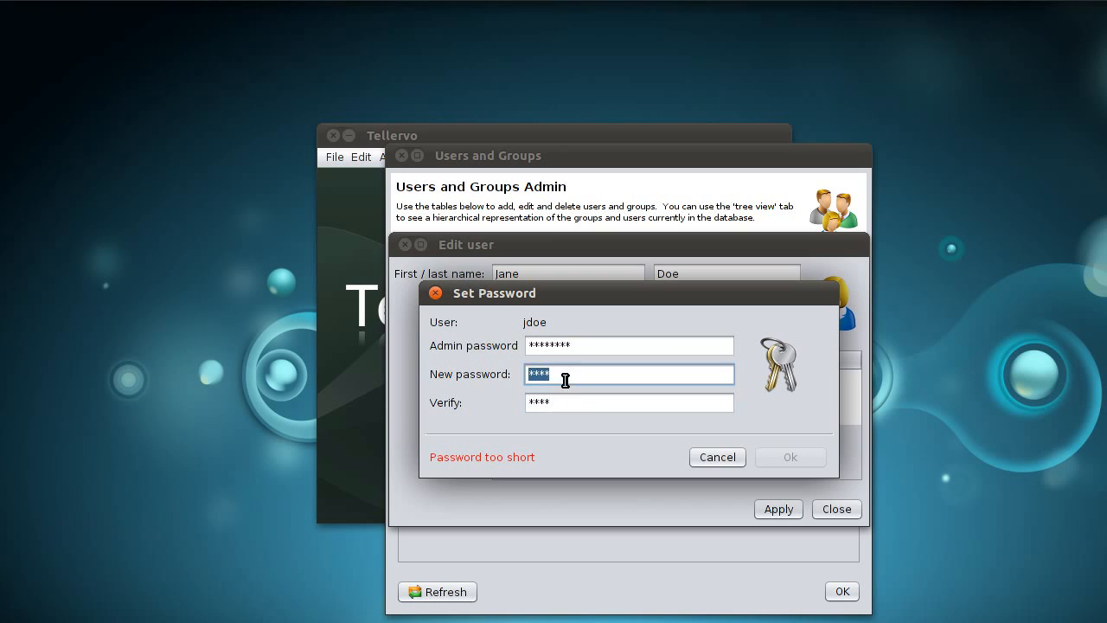
pyautogui.click(568, 378)
pyautogui.press('BackSpace')
pyautogui.press('BackSpace')
pyautogui.press('BackSpace')
pyautogui.press('BackSpace')
pyautogui.write('********')
pyautogui.press('Tab')
pyautogui.press('BackSpace')
pyautogui.press('BackSpace')
pyautogui.press('BackSpace')
pyautogui.press('BackSpace')
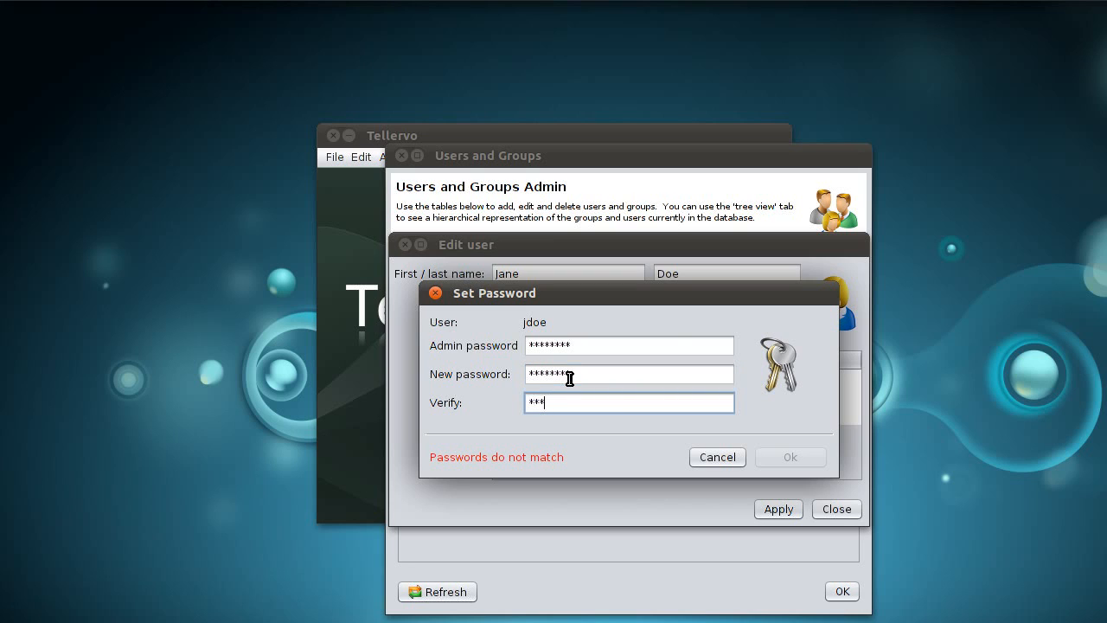
pyautogui.write('********')
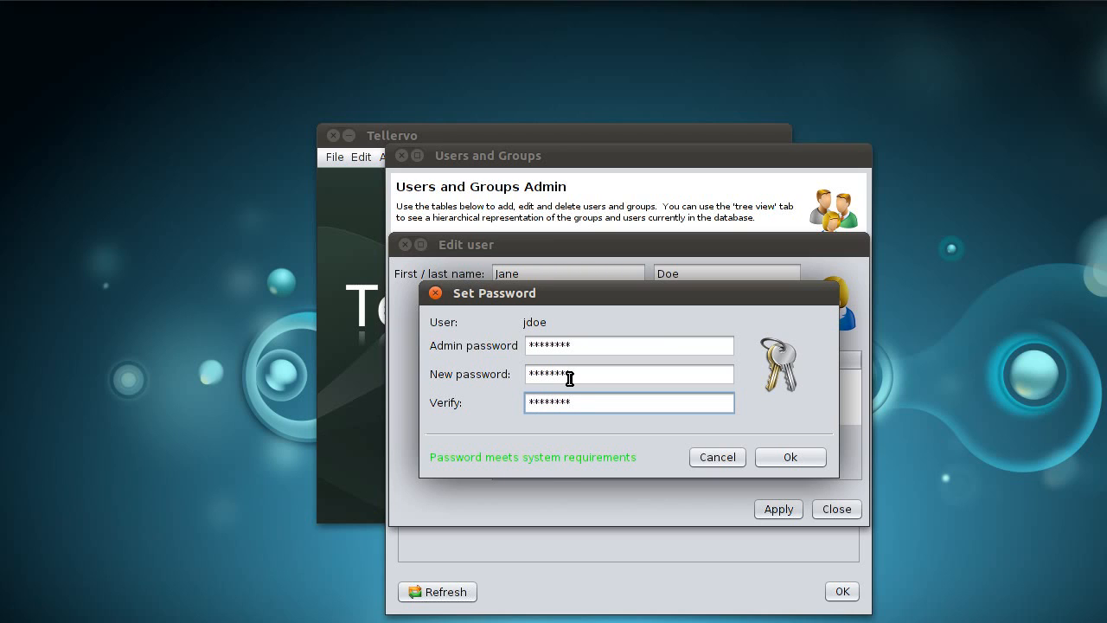
pyautogui.click(772, 456)
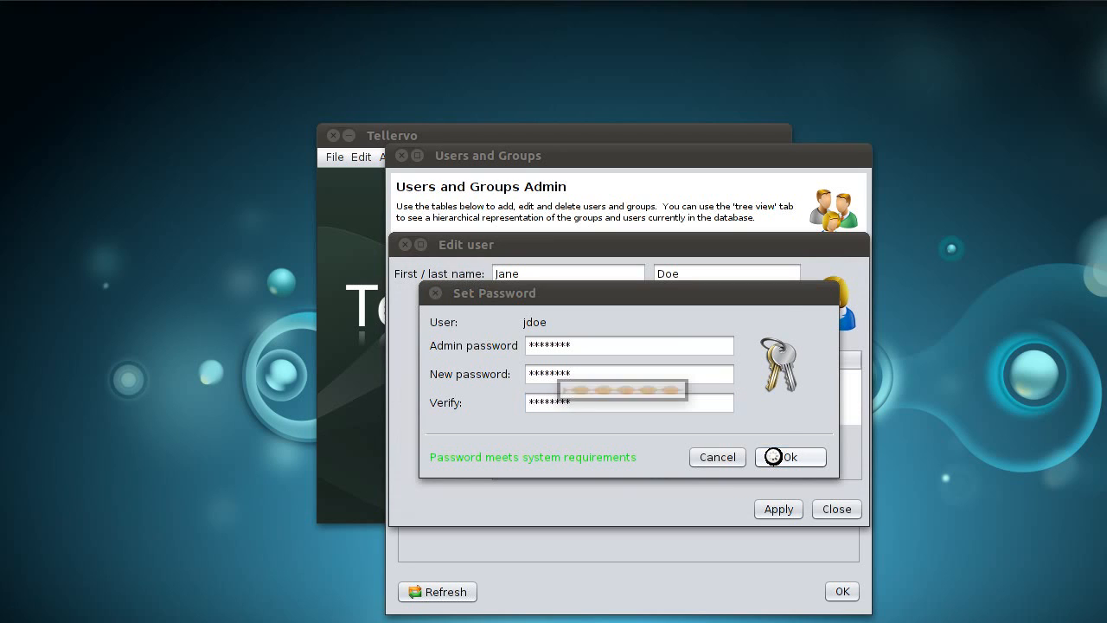
# - Dismiss the password confirmation, close jdoe's details, and select jbloggs in the users list
pyautogui.click(729, 418)
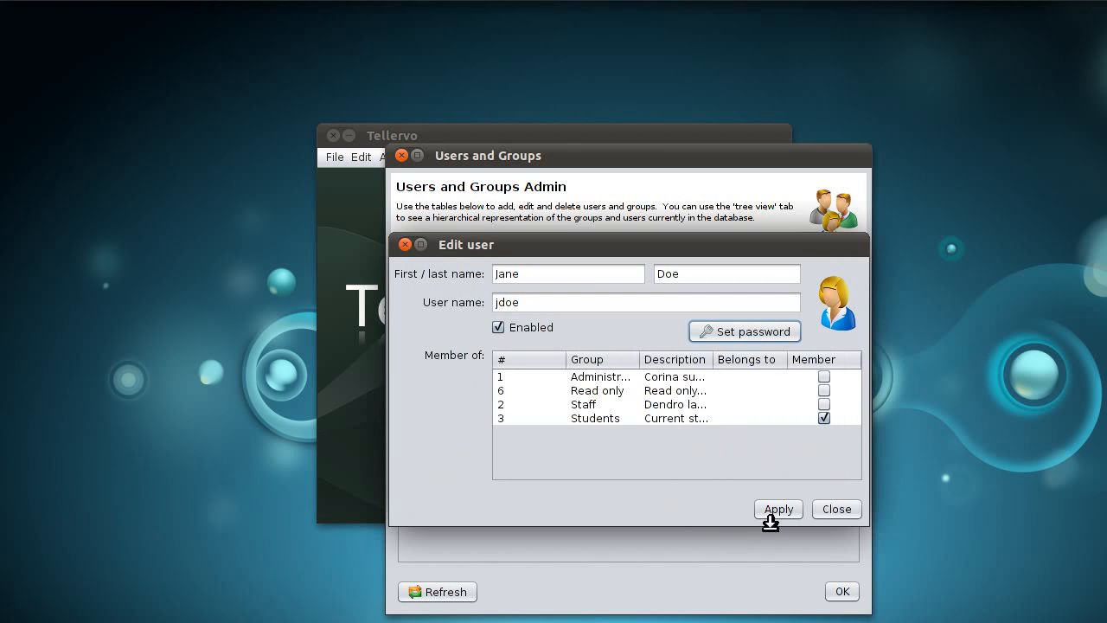
pyautogui.click(829, 510)
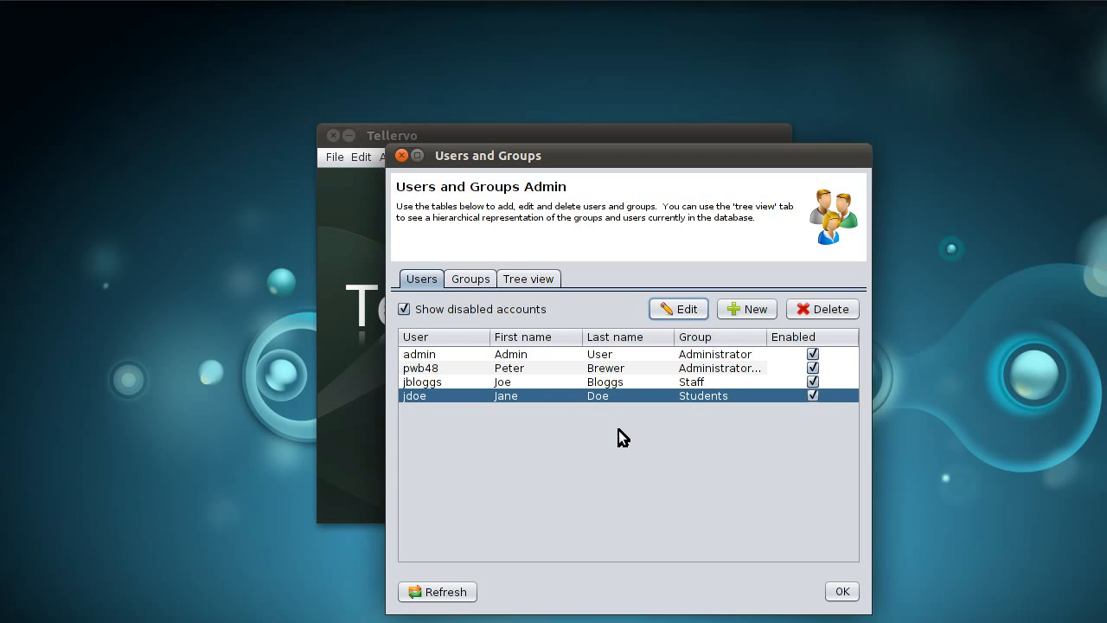
pyautogui.click(596, 382)
pyautogui.click(597, 371)
pyautogui.click(599, 381)
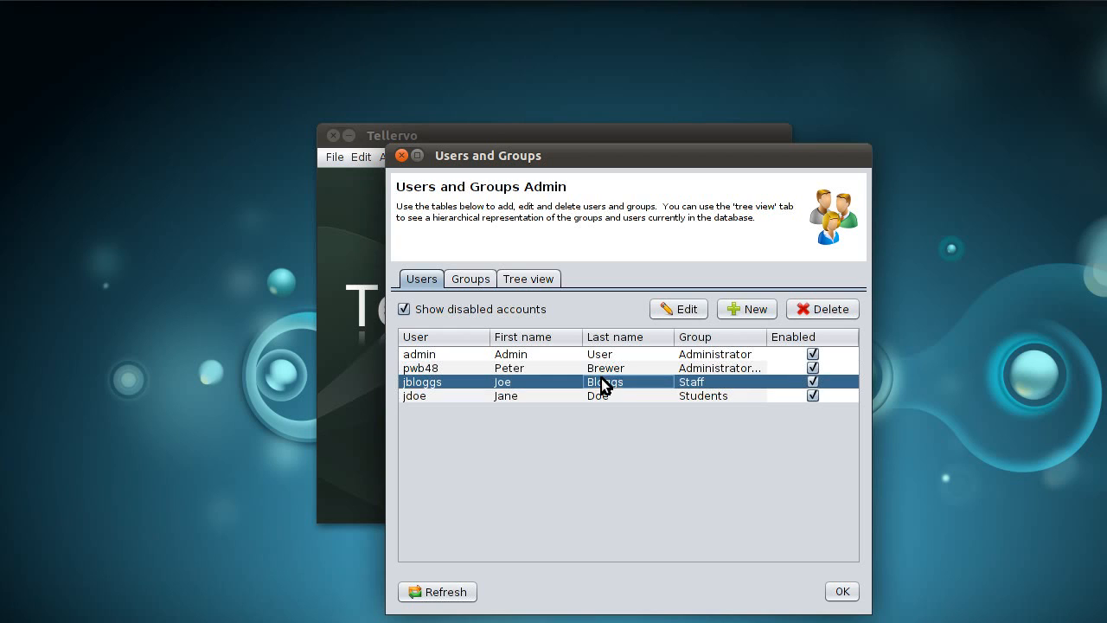
pyautogui.click(486, 380)
# - Delete jbloggs, confirm the deletion, and refresh the users list
pyautogui.click(824, 309)
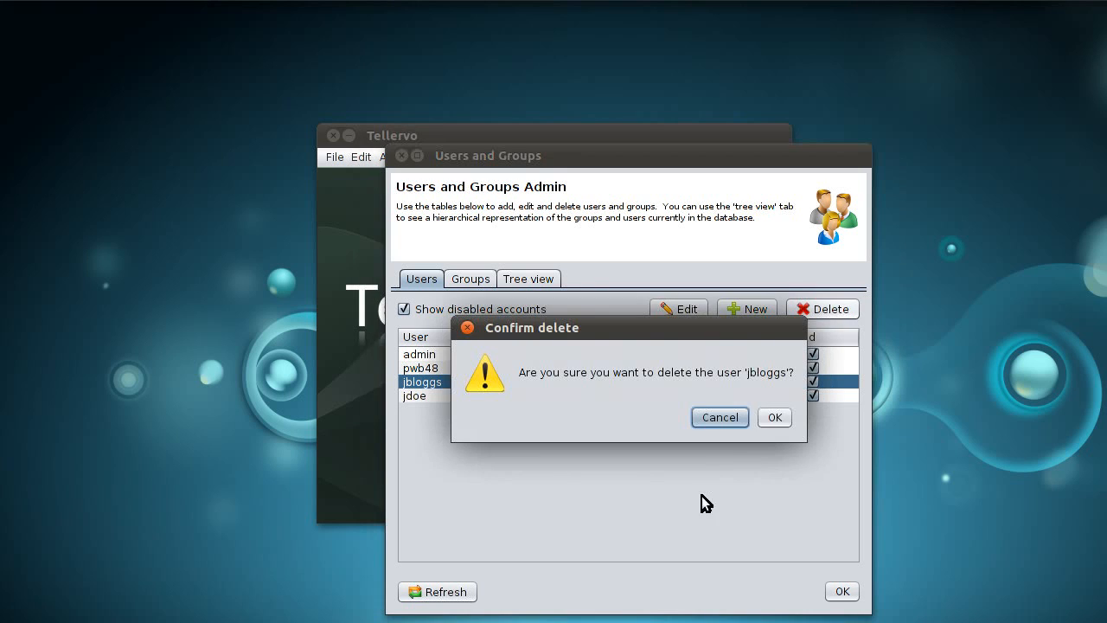
pyautogui.click(774, 416)
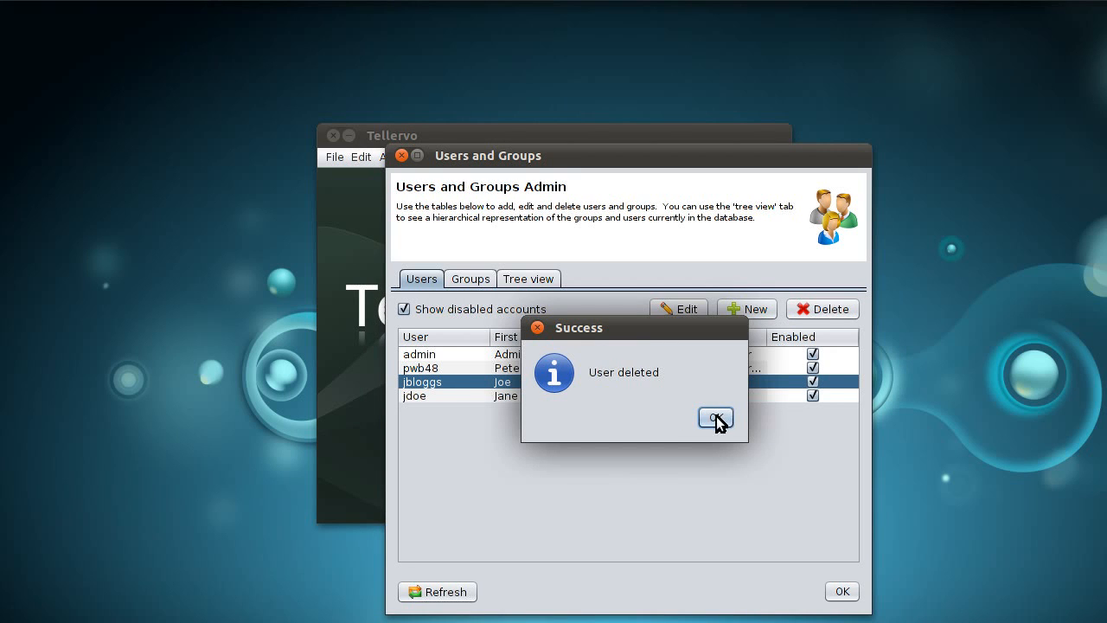
pyautogui.click(717, 419)
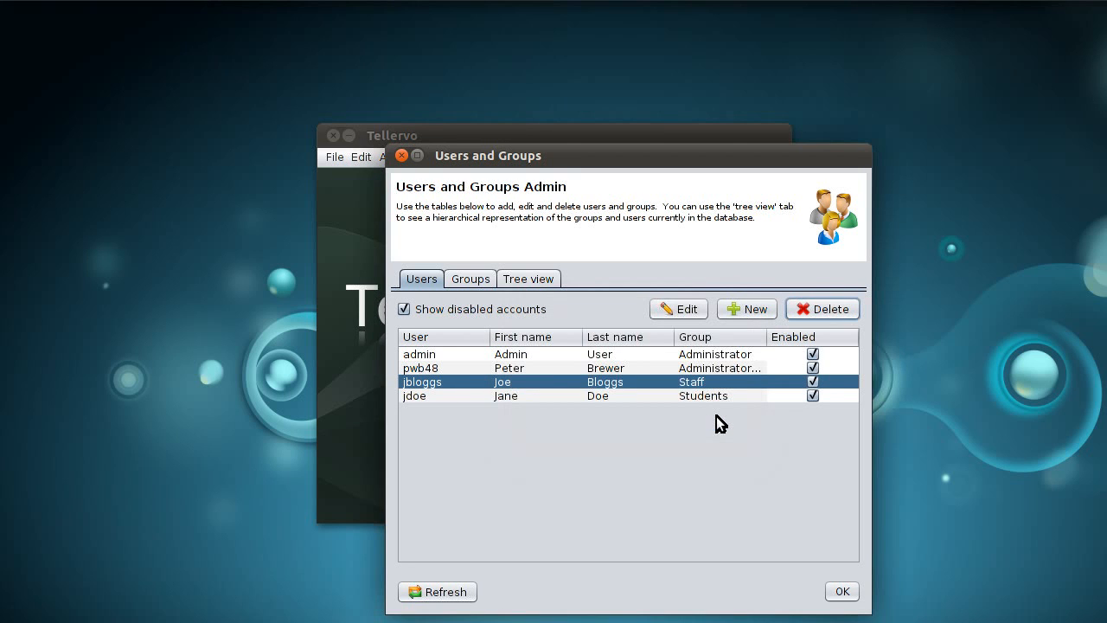
pyautogui.click(441, 592)
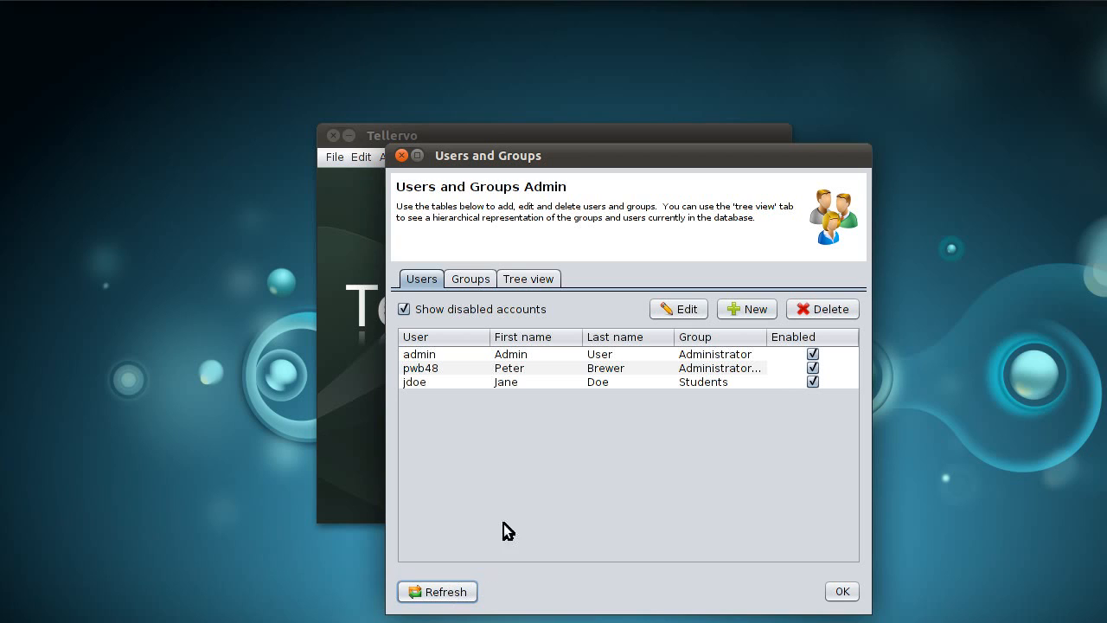
# - Uncheck Enabled in jdoe's account details and apply the change
pyautogui.click(541, 382)
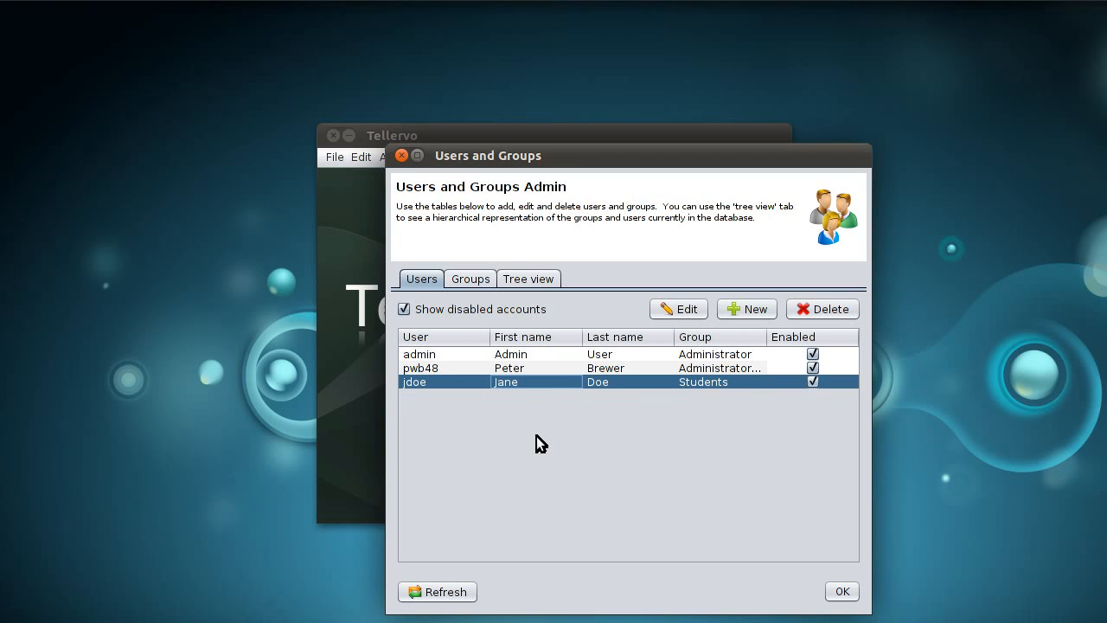
pyautogui.click(673, 314)
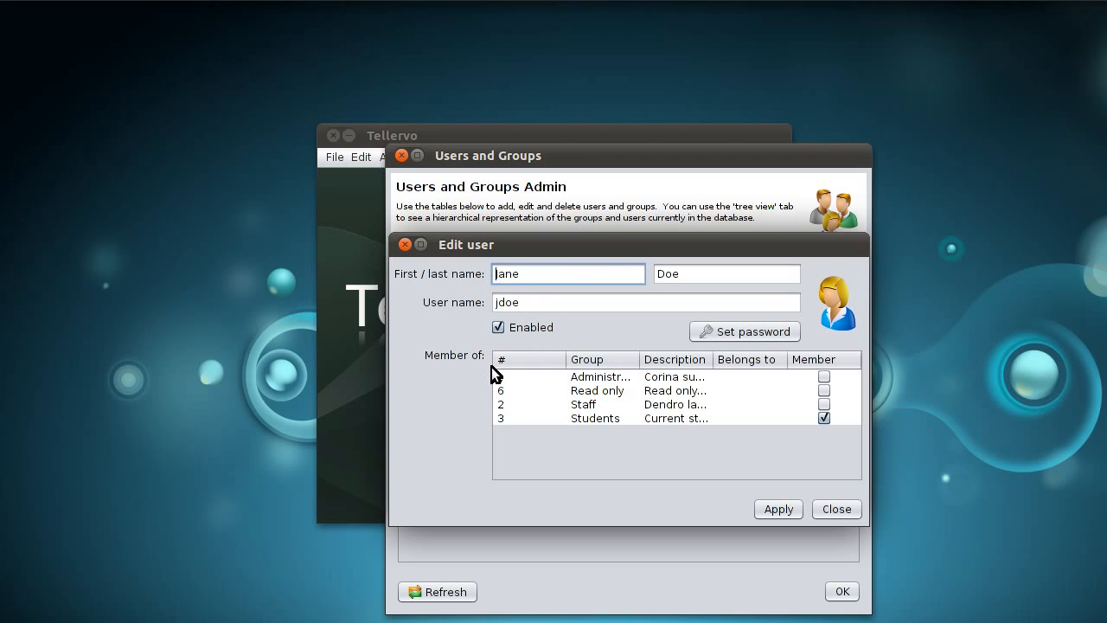
pyautogui.click(500, 327)
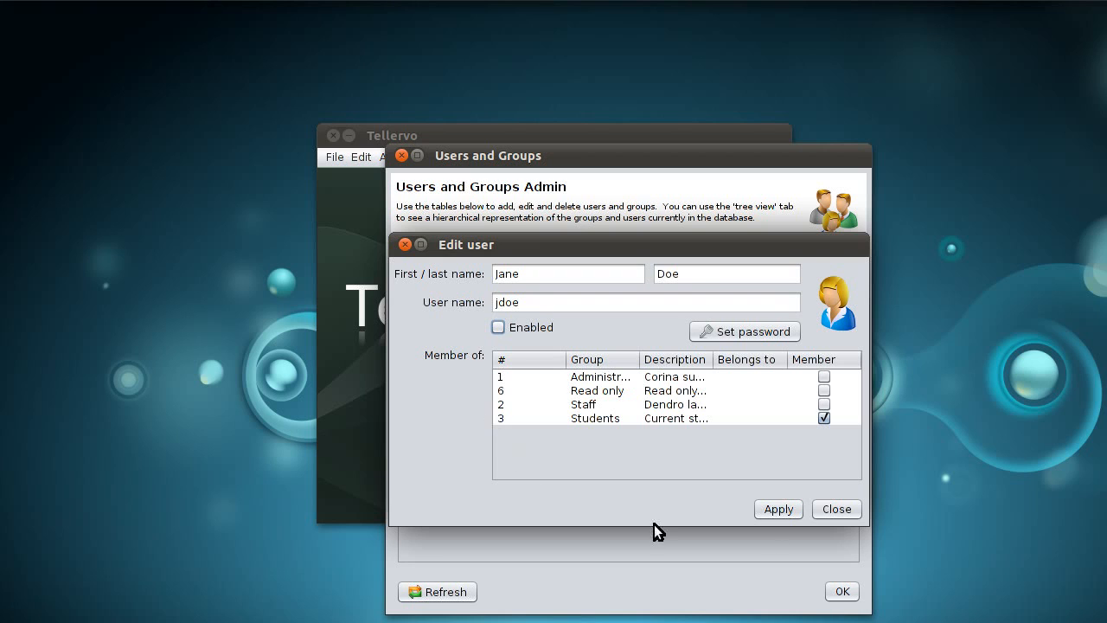
pyautogui.click(779, 510)
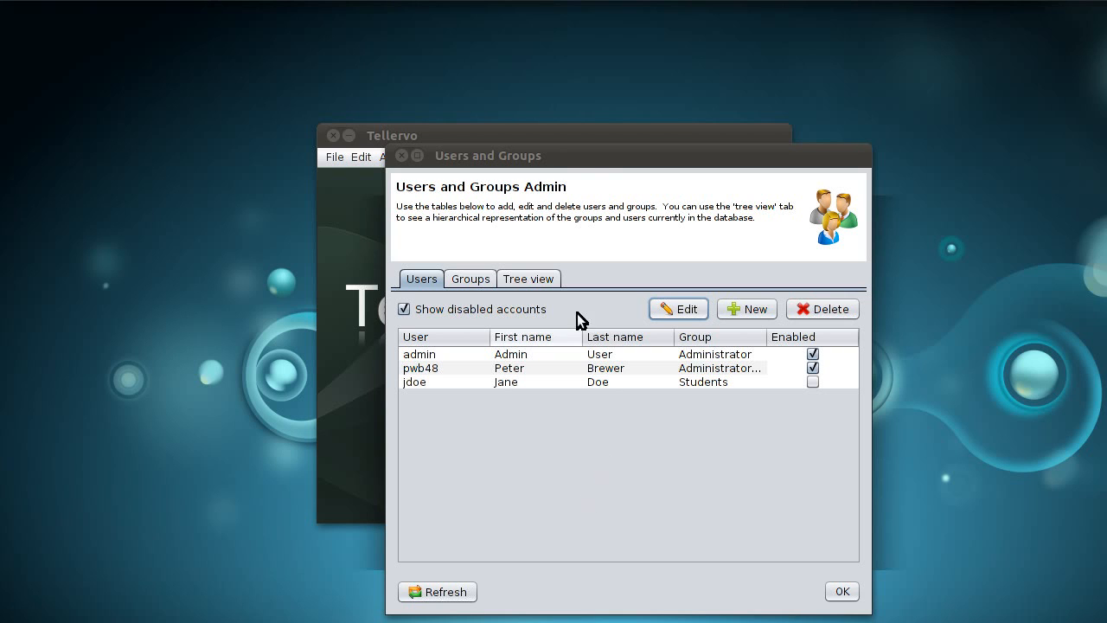
pyautogui.moveTo(578, 160); pyautogui.dragTo(537, 132)
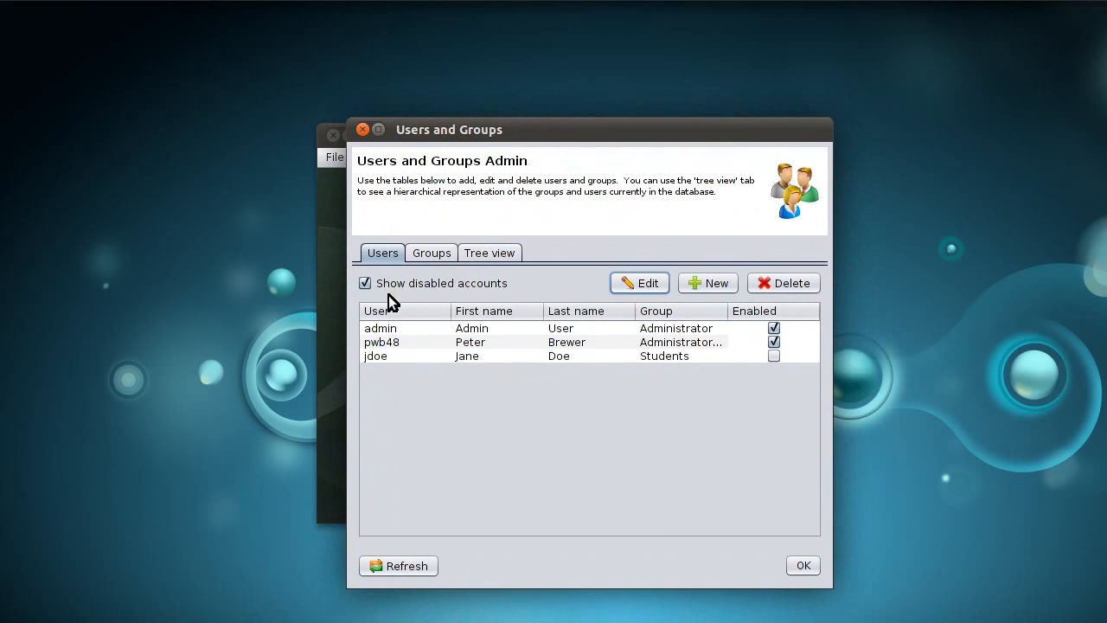
pyautogui.click(364, 284)
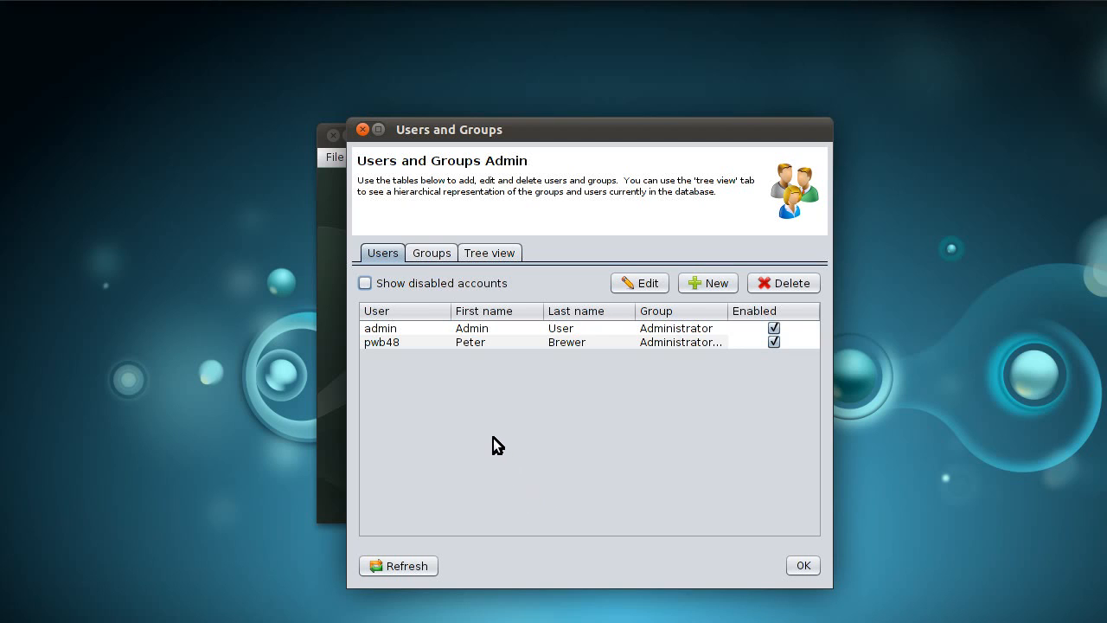
# - Switch Users and Groups to Tree view showing Administrator, Read only, Staff and Students under All
pyautogui.click(481, 255)
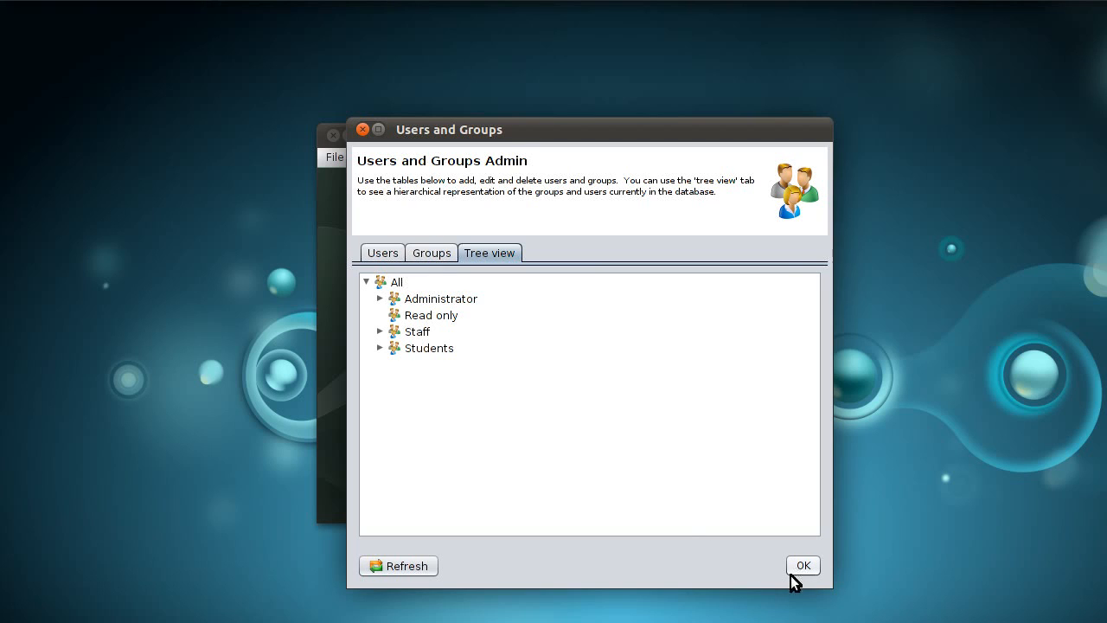
pyautogui.moveTo(513, 131); pyautogui.dragTo(486, 98)
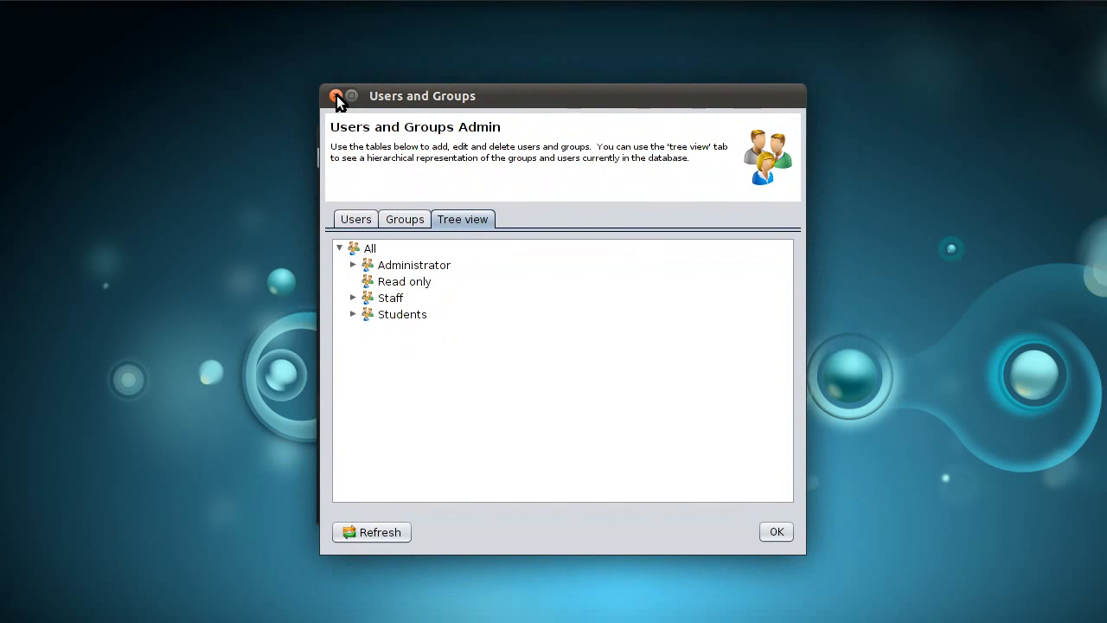